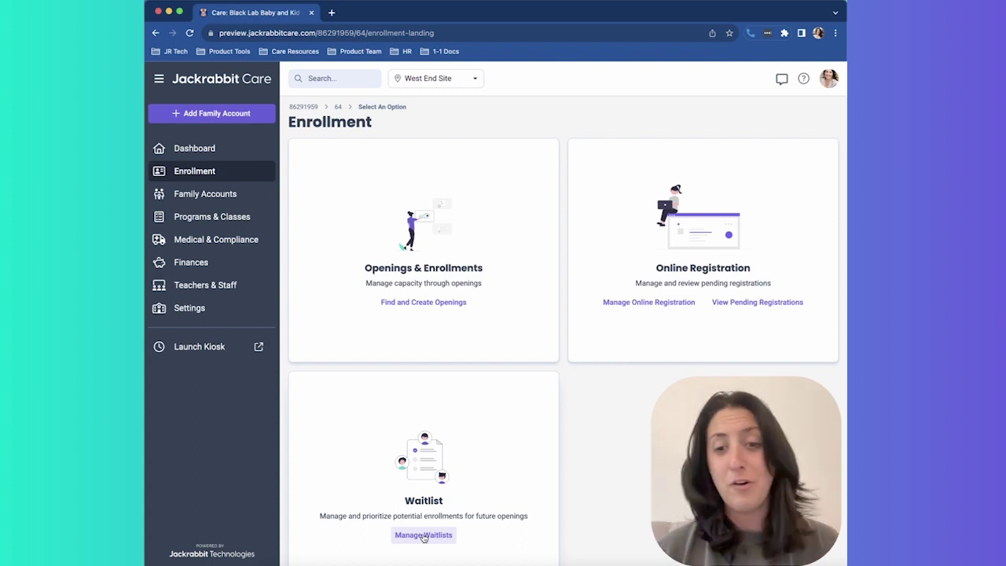
- From Manage Online Registration, expand the cards and view the 2024/25 Preschool Registration details
{"action": "left_click", "coordinate": [649, 302]}
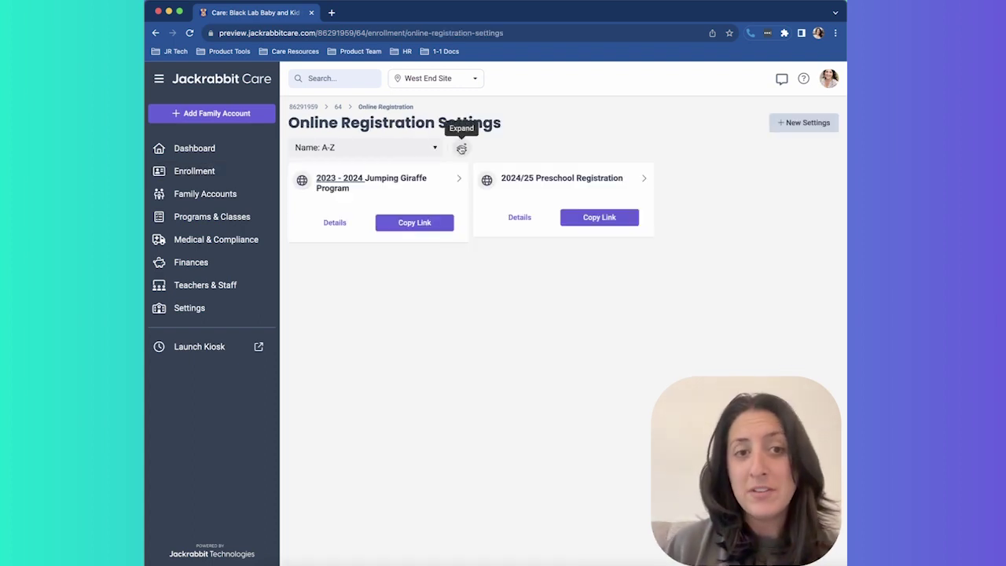
{"action": "left_click", "coordinate": [461, 149]}
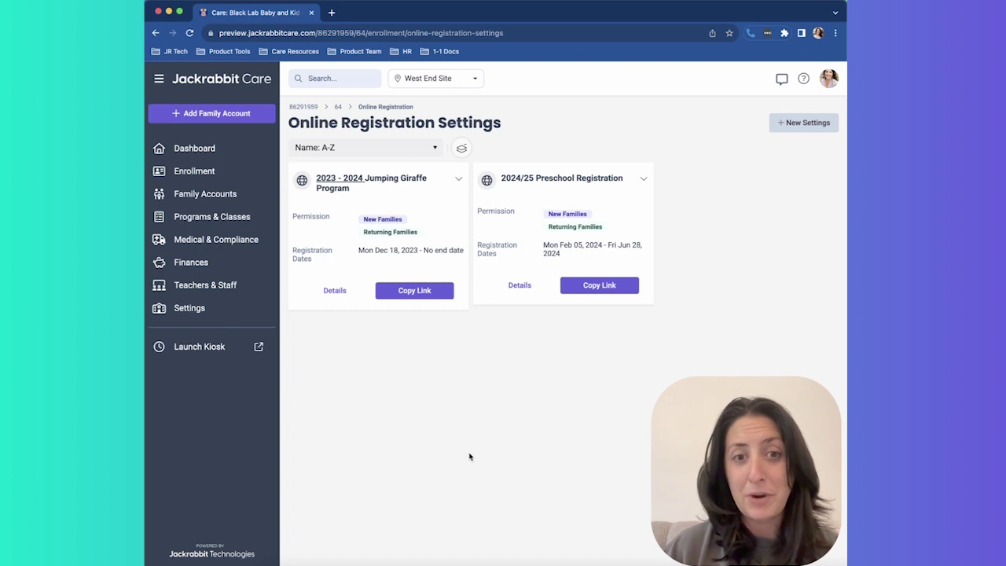
{"action": "left_click", "coordinate": [518, 286]}
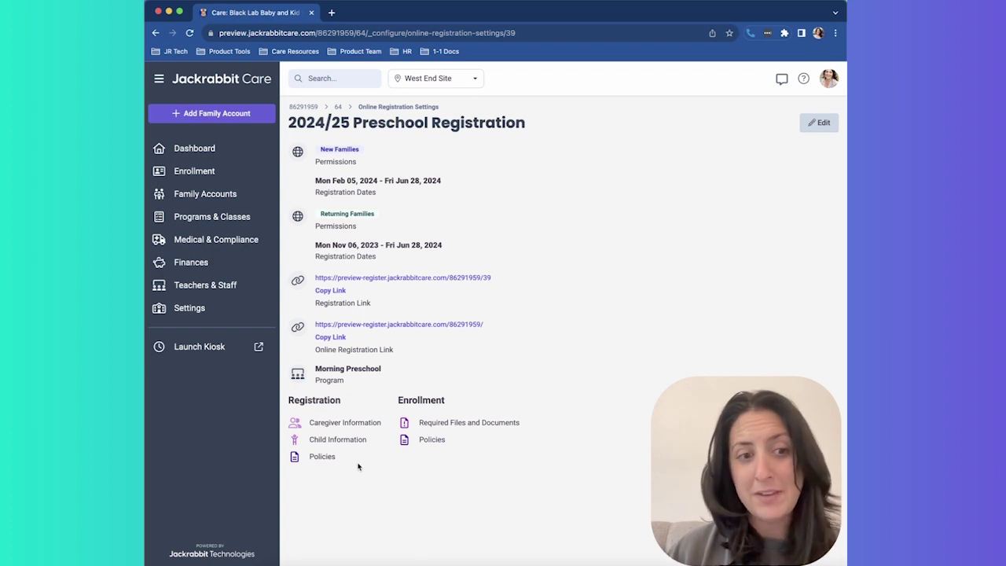
- Copy the 2024/25 Preschool Registration link and load it in a new browser tab
{"action": "left_click_drag", "start_coordinate": [309, 425], "coordinate": [387, 425]}
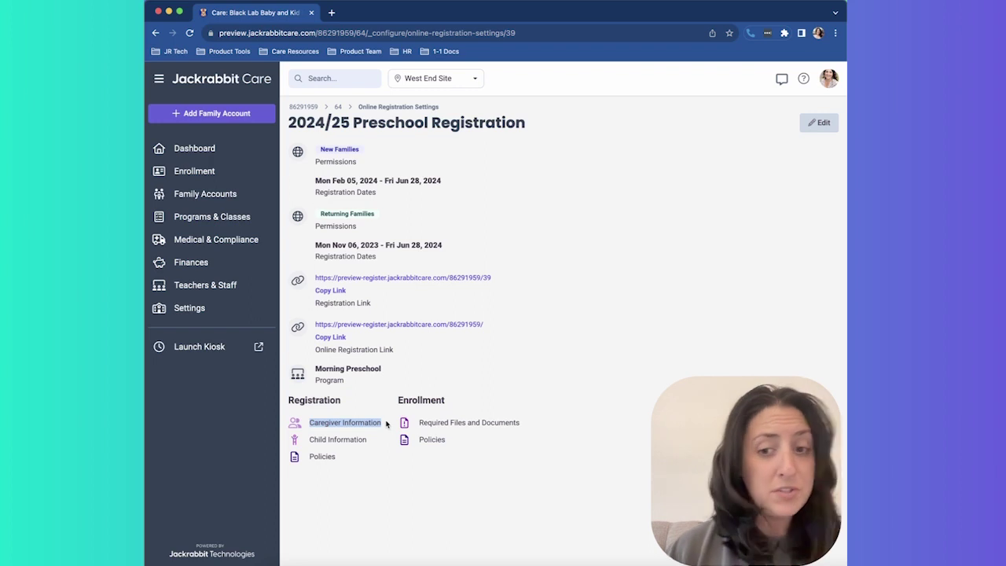
{"action": "left_click_drag", "start_coordinate": [385, 425], "coordinate": [335, 464]}
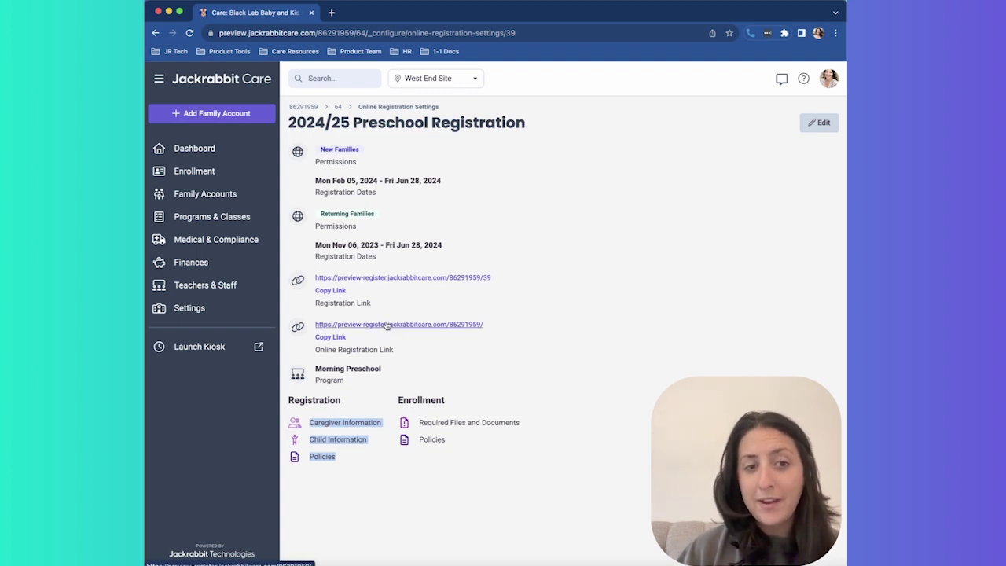
{"action": "left_click", "coordinate": [338, 290]}
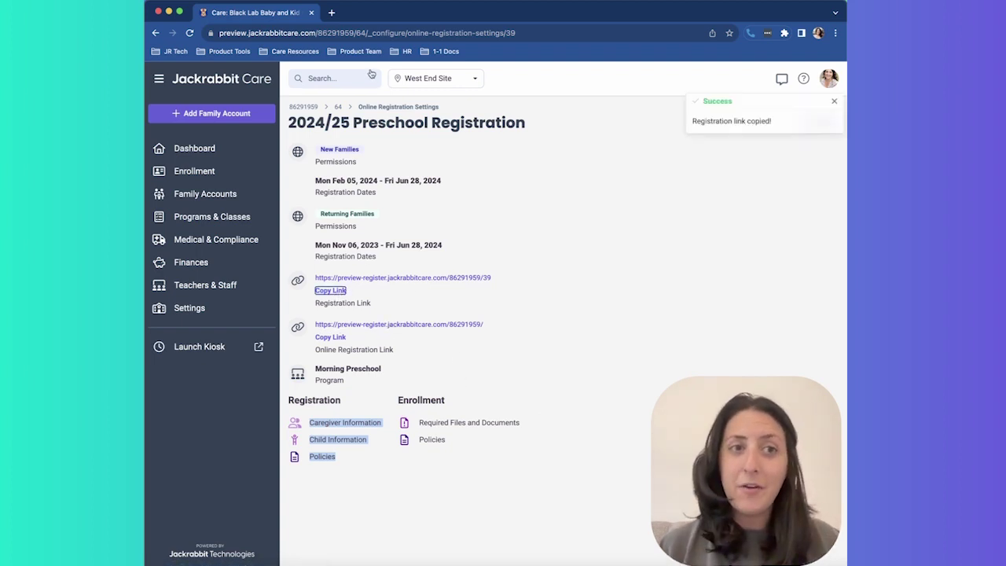
{"action": "key", "text": "super+t"}
{"action": "key", "text": "super+v"}
{"action": "key", "text": "Return"}
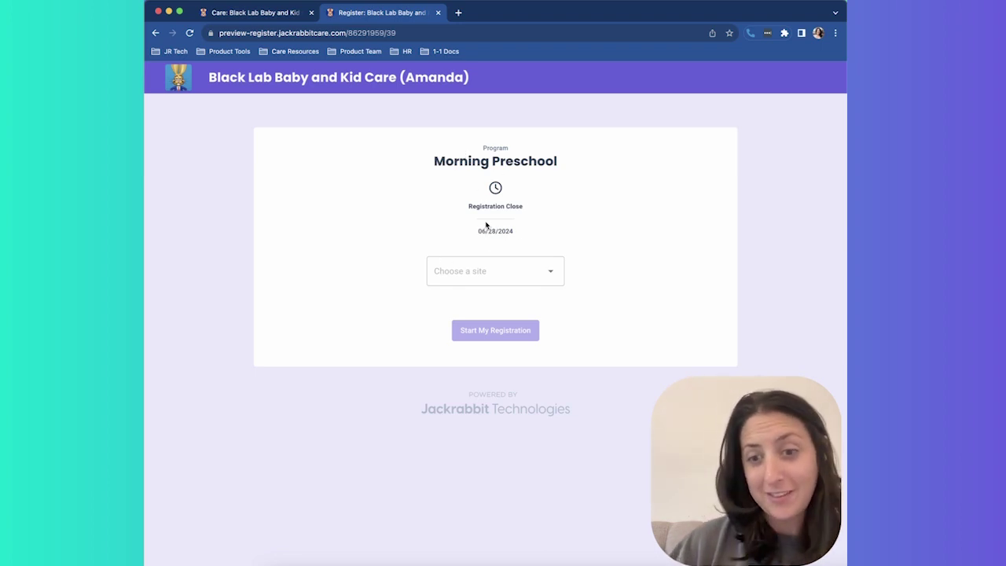
- Choose West End Site and start the Morning Preschool registration
{"action": "left_click", "coordinate": [509, 286]}
{"action": "left_click", "coordinate": [508, 298]}
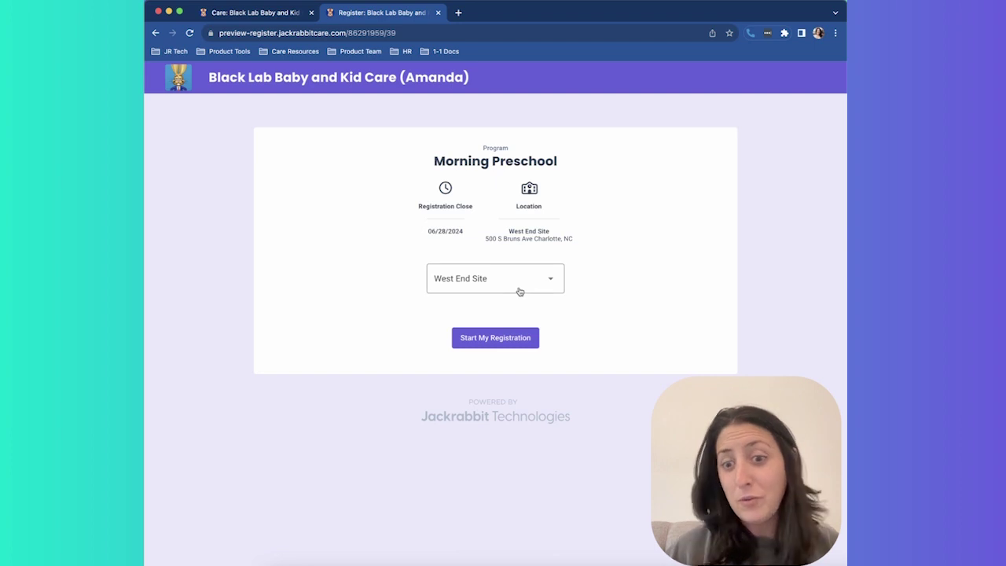
{"action": "left_click", "coordinate": [486, 351]}
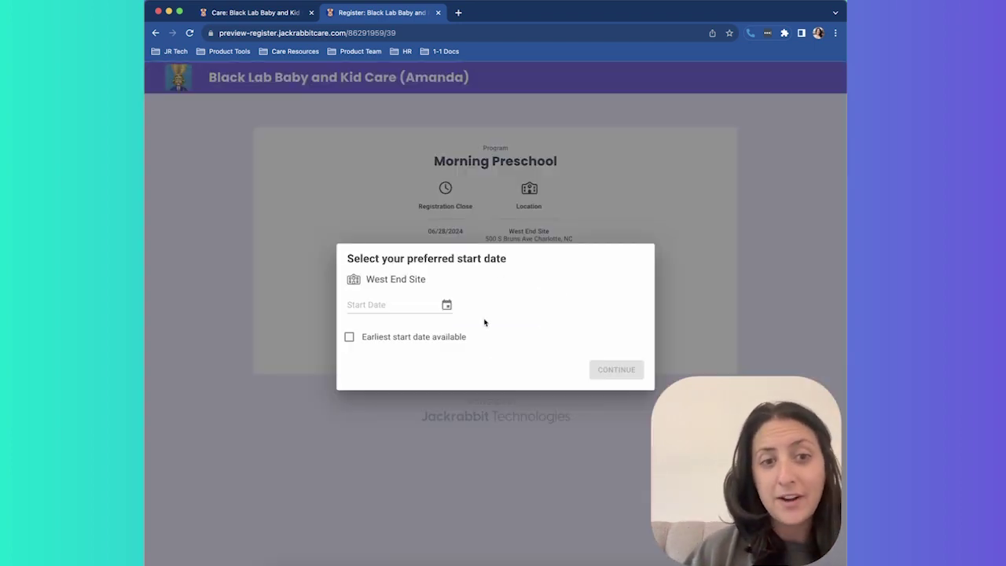
- Set the preferred start date to January 22, 2024
{"action": "left_click", "coordinate": [425, 341]}
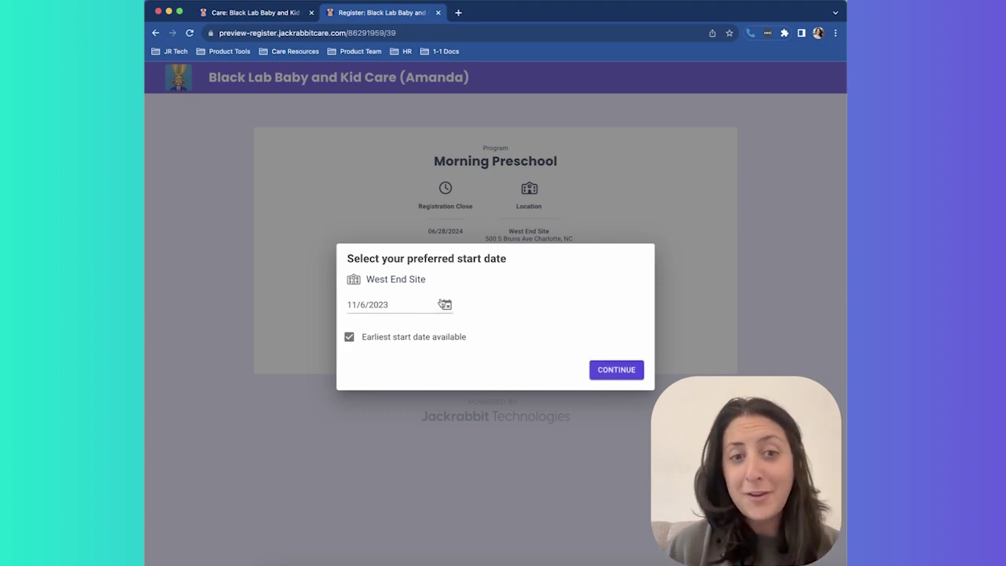
{"action": "left_click", "coordinate": [446, 305]}
{"action": "left_click", "coordinate": [498, 365]}
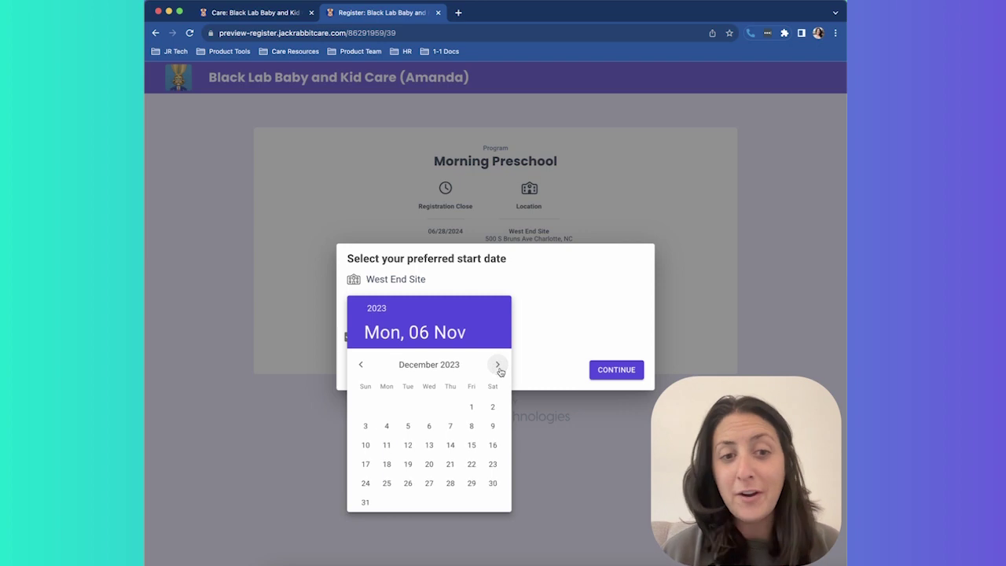
{"action": "left_click", "coordinate": [497, 365]}
{"action": "left_click", "coordinate": [386, 463]}
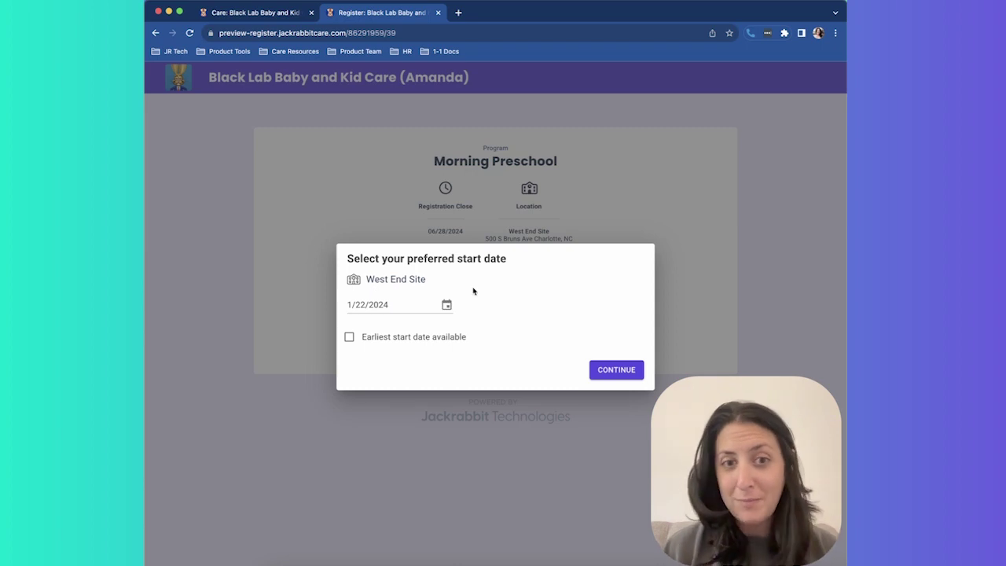
{"action": "left_click", "coordinate": [634, 370]}
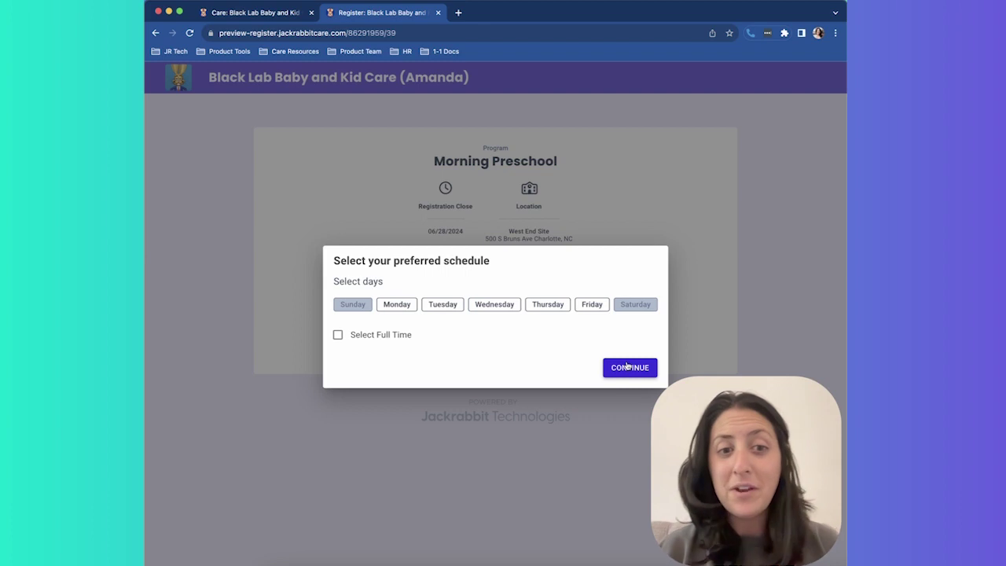
- Choose a Full Time Monday–Friday schedule and continue to the caregiver form
{"action": "left_click", "coordinate": [411, 305]}
{"action": "left_click", "coordinate": [486, 308]}
{"action": "left_click", "coordinate": [595, 308]}
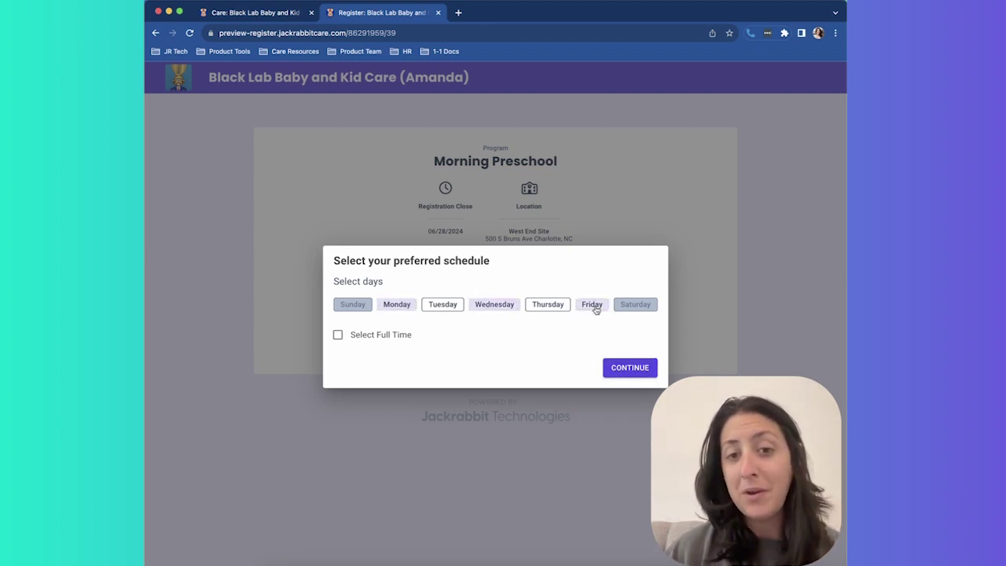
{"action": "left_click", "coordinate": [384, 336]}
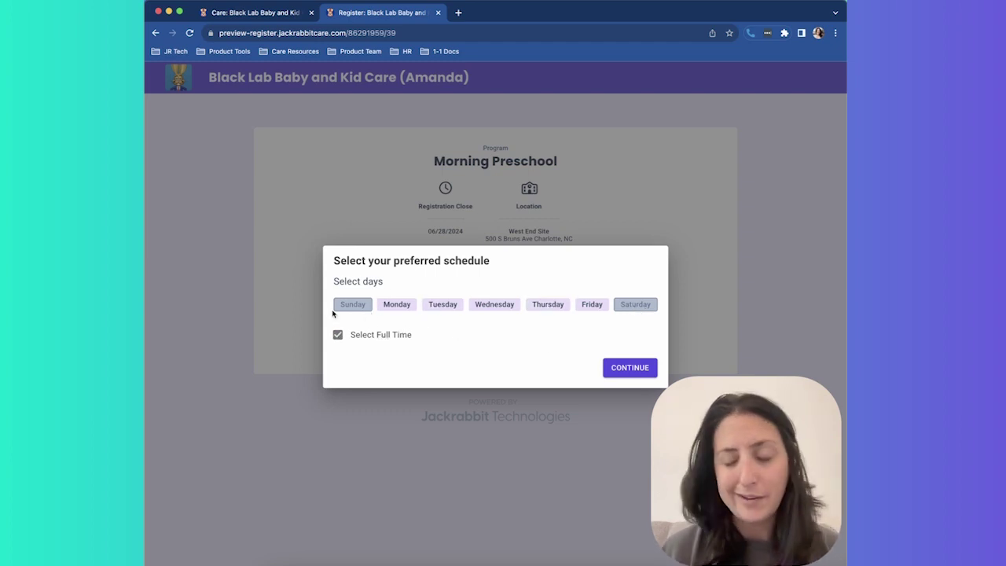
{"action": "left_click", "coordinate": [630, 368]}
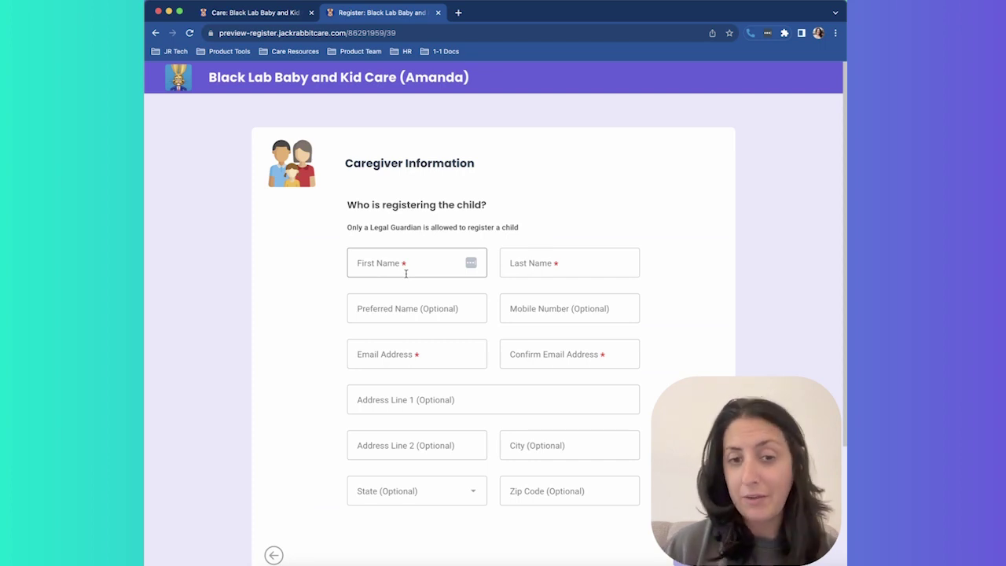
- Enter the caregiver's first name, last name and preferred name
{"action": "left_click", "coordinate": [405, 273]}
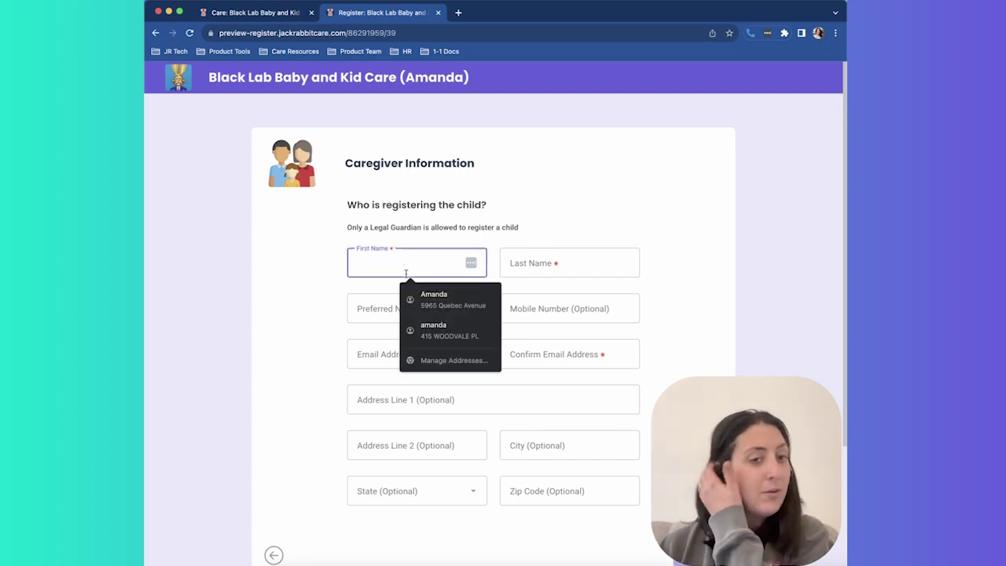
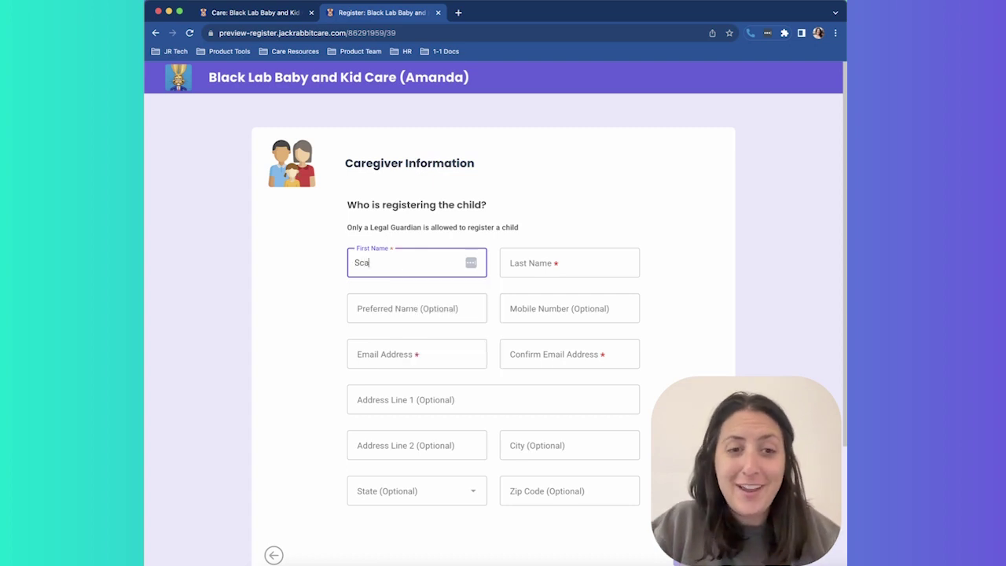
{"action": "key", "text": "Tab"}
{"action": "left_click", "coordinate": [415, 304]}
{"action": "type", "text": "S"}
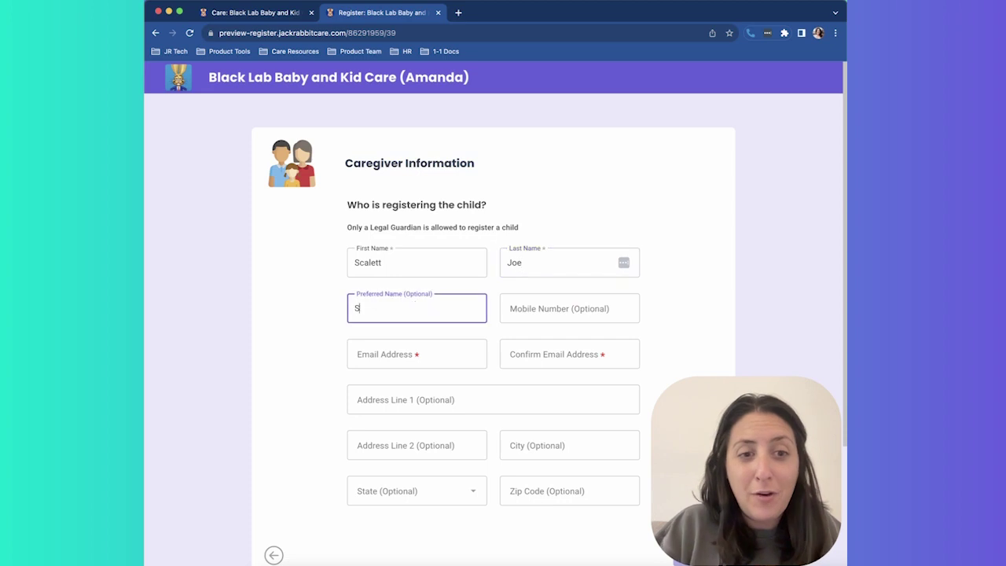
{"action": "type", "text": "carscar"}
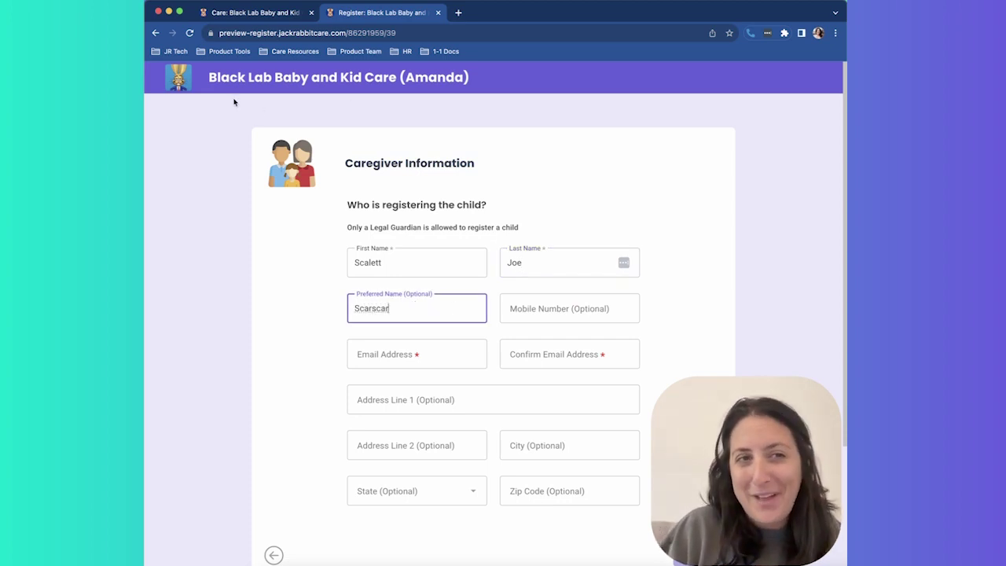
- Enter the caregiver's e-mail, copy it into Confirm Email Address, and go to Next Step
{"action": "left_click", "coordinate": [418, 359]}
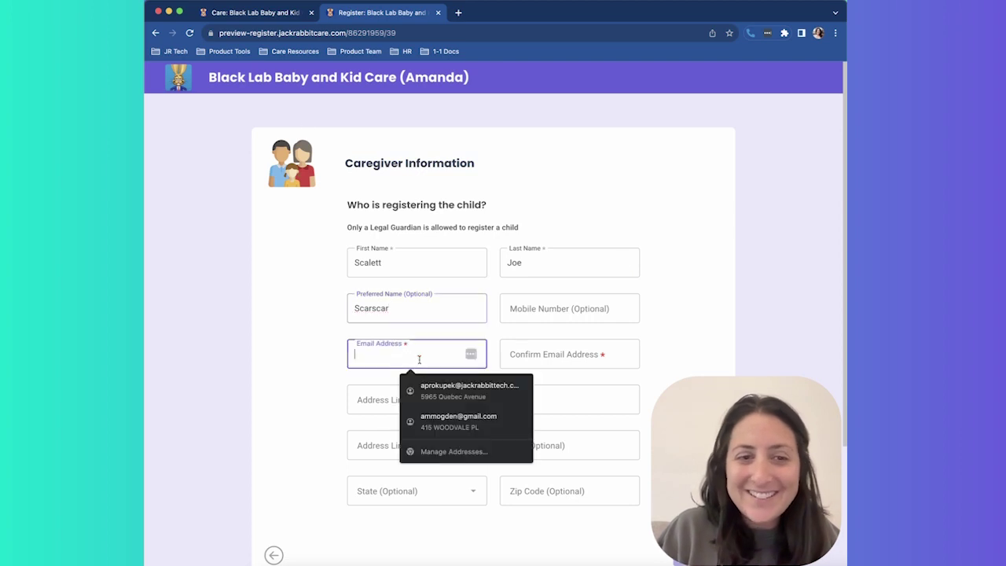
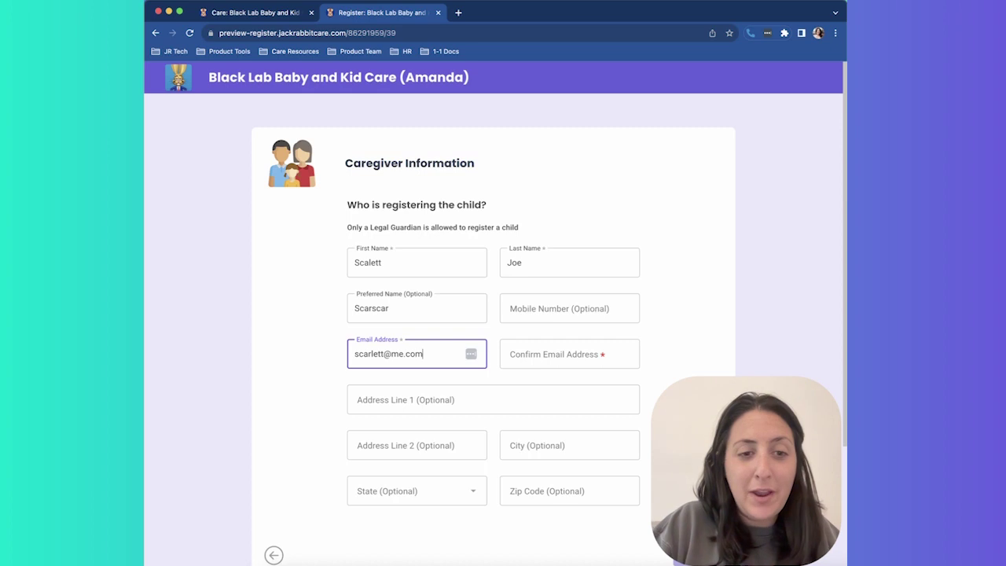
{"action": "triple_click", "coordinate": [404, 352]}
{"action": "key", "text": "ctrl+c"}
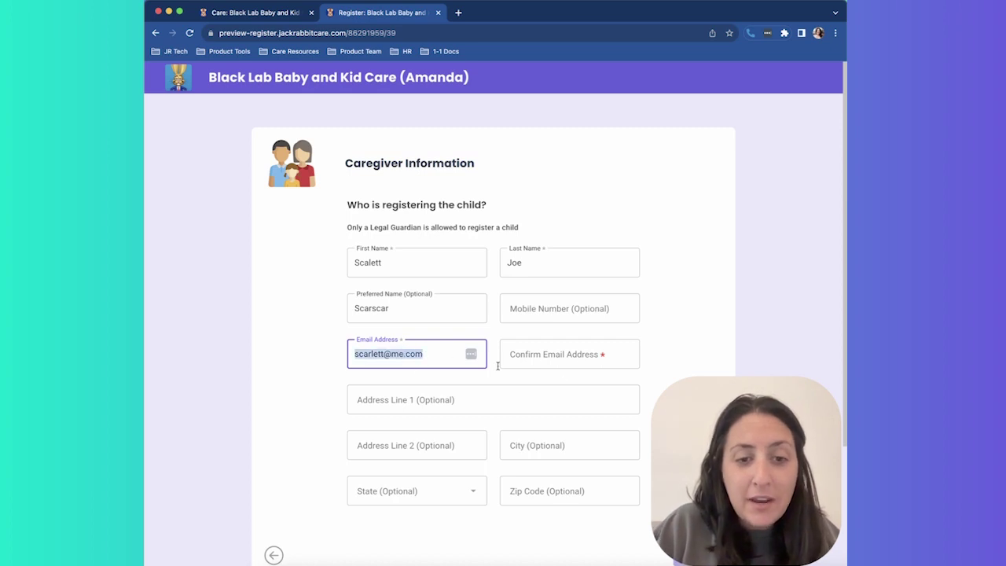
{"action": "left_click", "coordinate": [587, 355]}
{"action": "key", "text": "ctrl+v"}
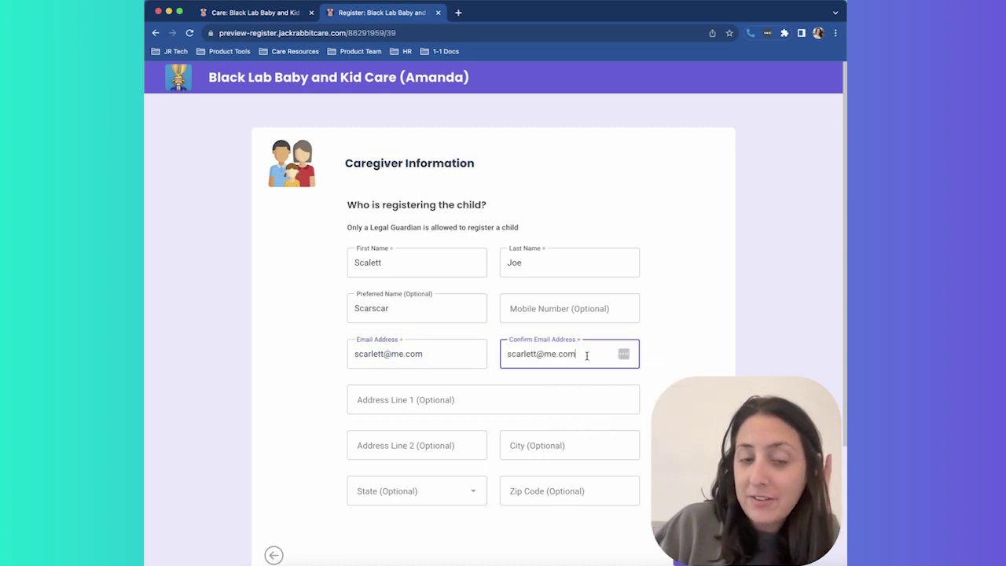
{"action": "scroll", "coordinate": [586, 354], "scroll_direction": "down", "scroll_amount": 3}
{"action": "left_click", "coordinate": [674, 384]}
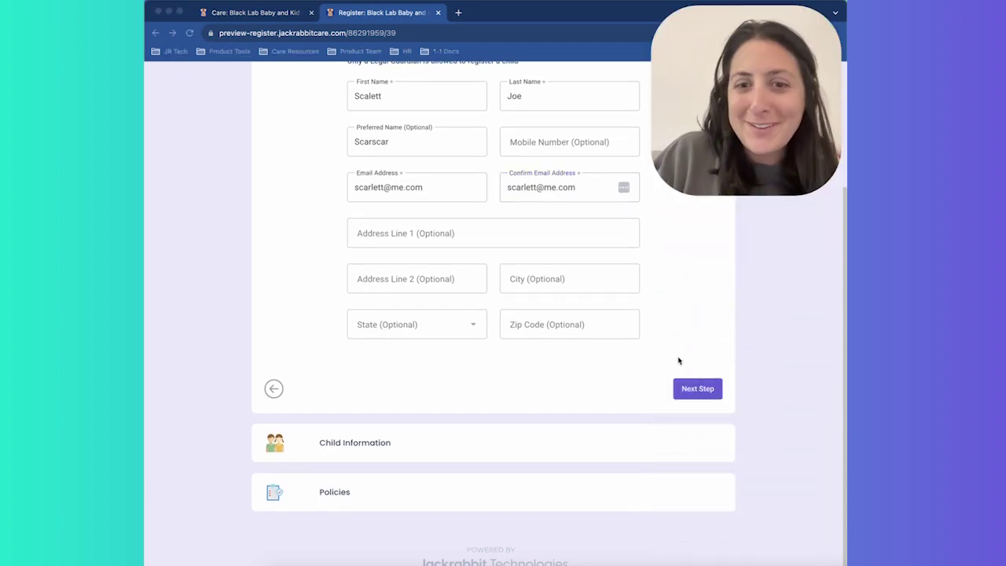
{"action": "left_click", "coordinate": [695, 388]}
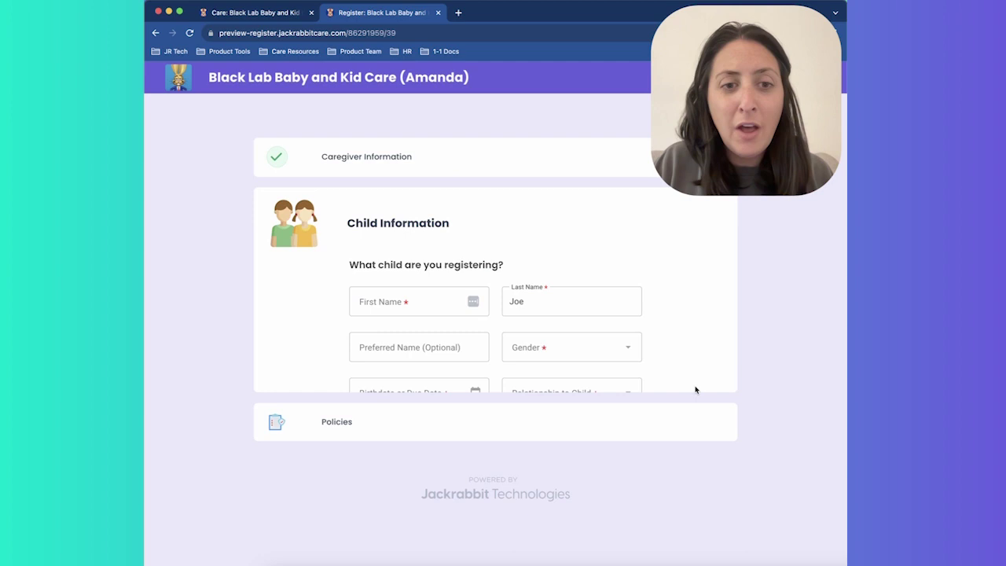
- Enter the child's first name and set gender to Non-binary
{"action": "left_click", "coordinate": [428, 298]}
{"action": "type", "text": "Jolly"}
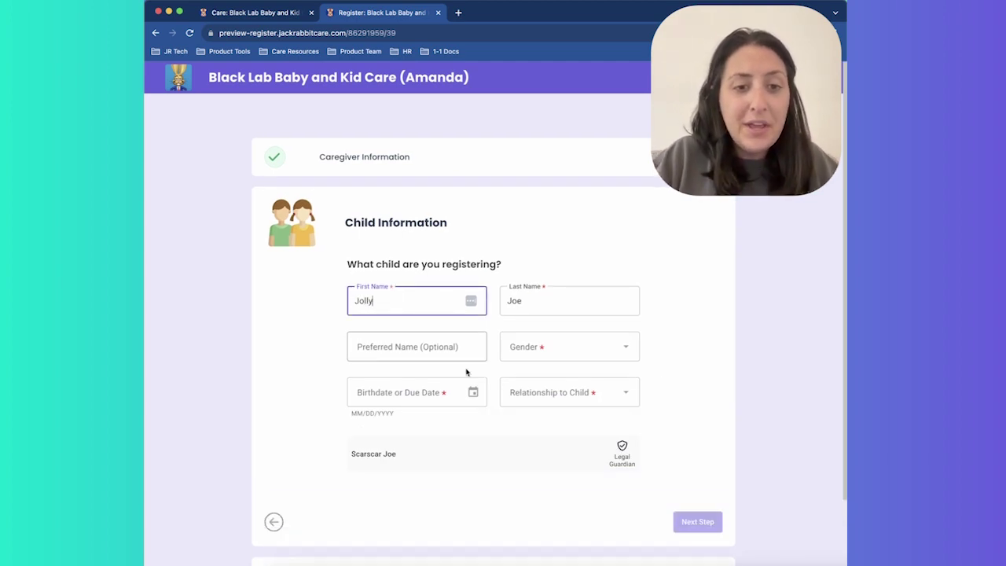
{"action": "left_click", "coordinate": [548, 348]}
{"action": "left_click", "coordinate": [561, 398]}
{"action": "left_click", "coordinate": [429, 394]}
{"action": "left_click", "coordinate": [473, 392]}
{"action": "left_click", "coordinate": [386, 345]}
{"action": "key", "text": "BackSpace"}
{"action": "type", "text": "020"}
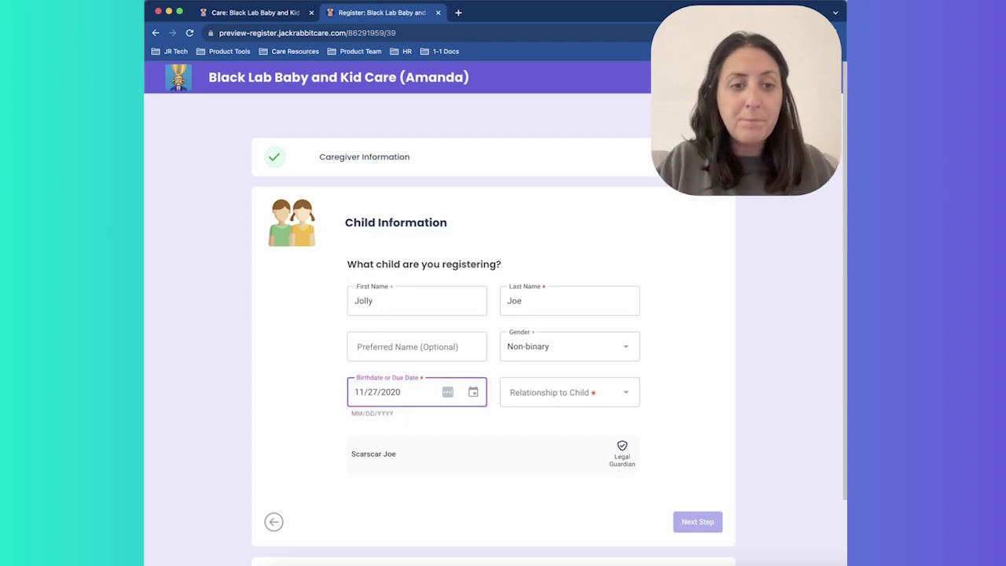
{"action": "left_click", "coordinate": [596, 402]}
{"action": "left_click", "coordinate": [582, 451]}
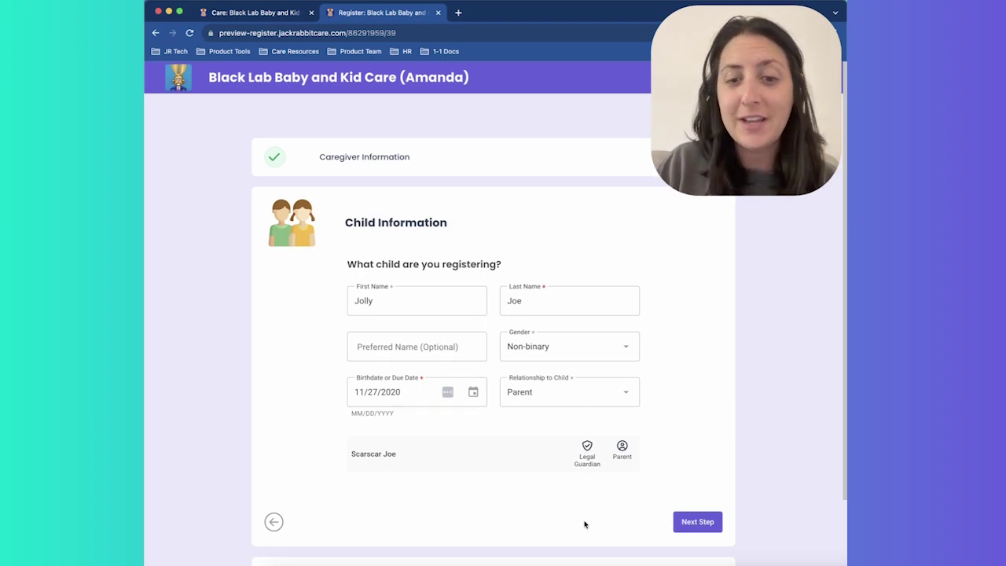
{"action": "left_click", "coordinate": [692, 522]}
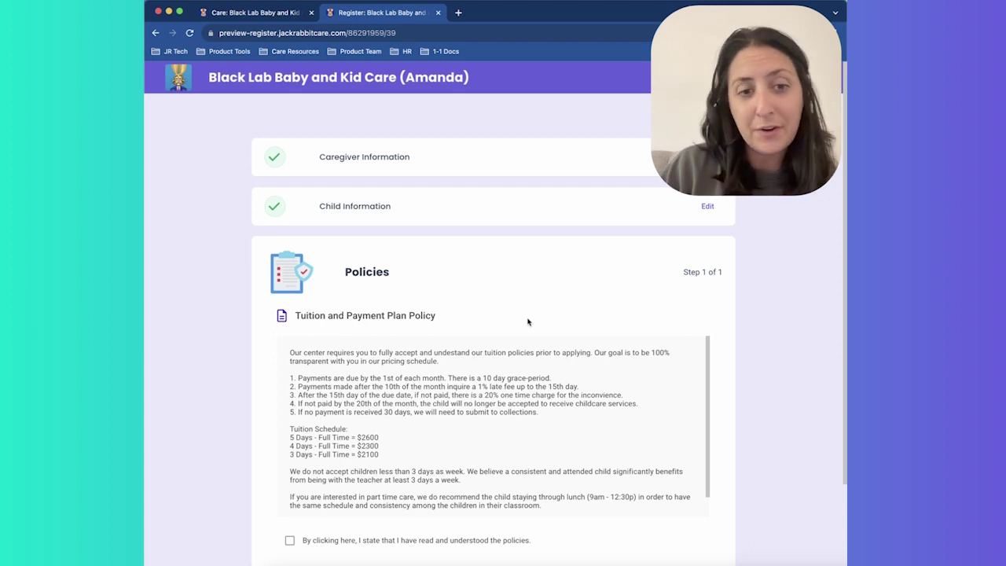
- Tick 'I have read and understood the policies' and submit the application
{"action": "scroll", "coordinate": [518, 373], "scroll_direction": "down", "scroll_amount": 1}
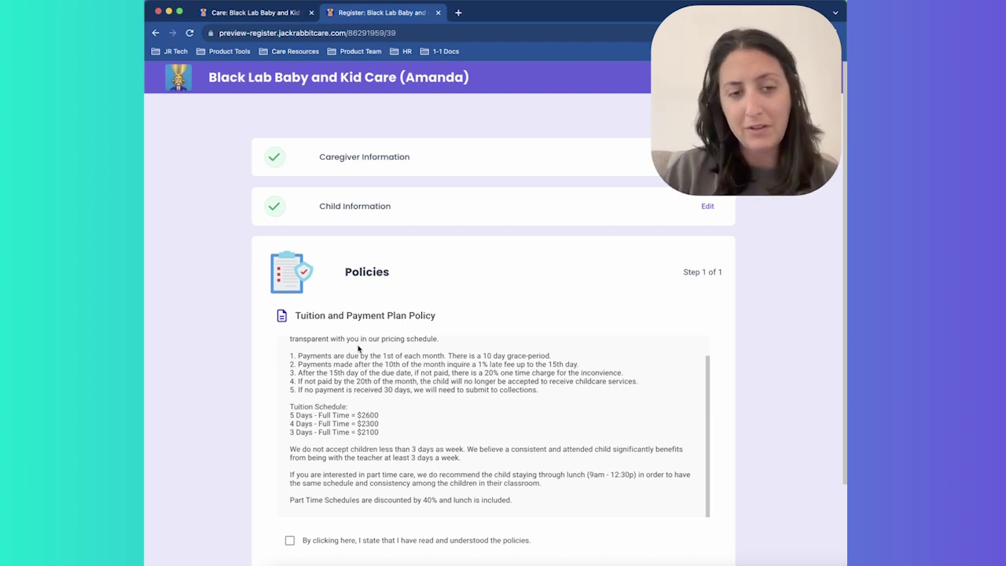
{"action": "left_click", "coordinate": [339, 547]}
{"action": "scroll", "coordinate": [419, 541], "scroll_direction": "down", "scroll_amount": 3}
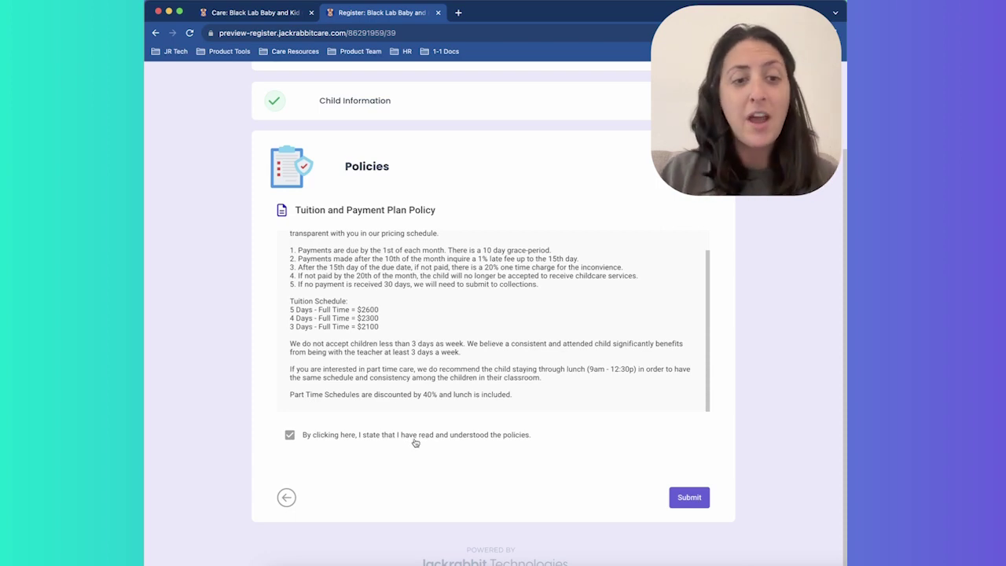
{"action": "left_click", "coordinate": [690, 497]}
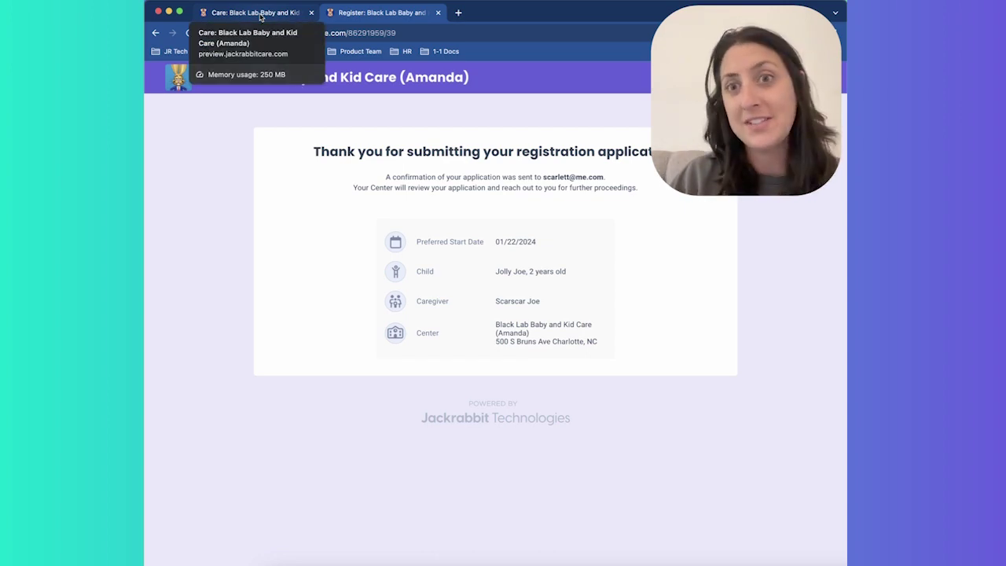
- Switch back to the staff Care tab and open Enrollment from the sidebar
{"action": "left_click", "coordinate": [260, 14]}
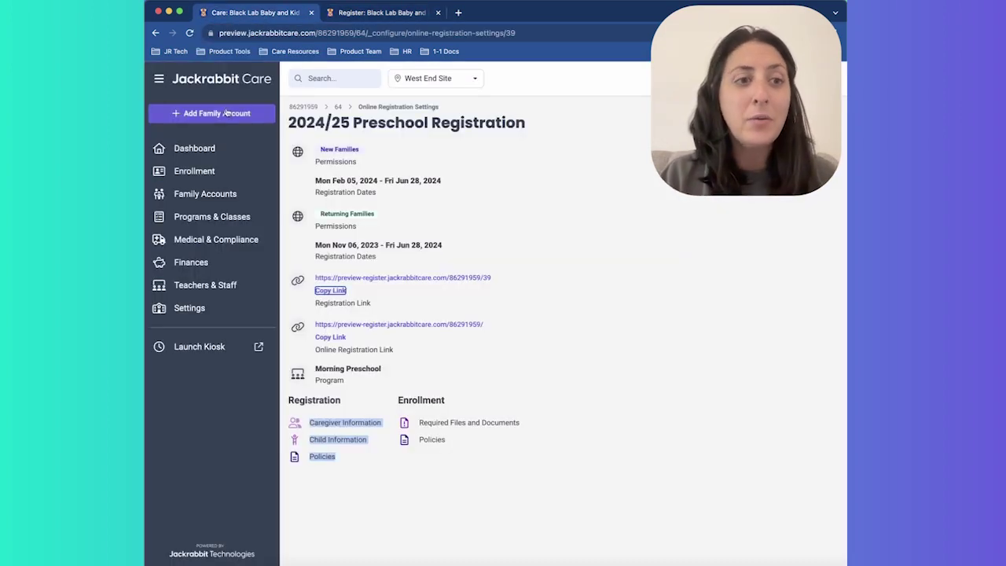
{"action": "left_click", "coordinate": [232, 170]}
- Open View Pending Registrations under Online Registration on the Enrollment page
{"action": "left_click_drag", "start_coordinate": [727, 114], "coordinate": [728, 483]}
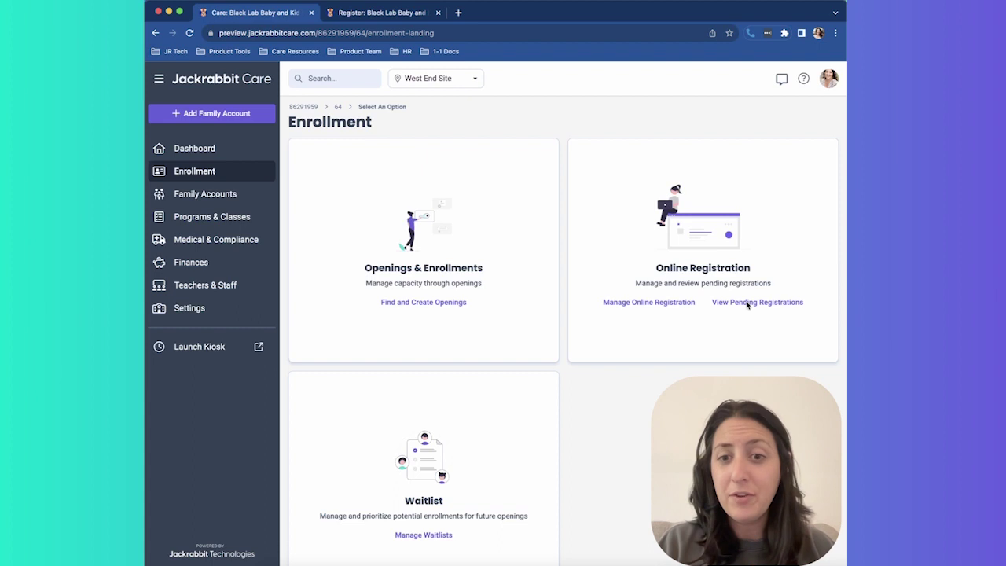
{"action": "left_click", "coordinate": [774, 302]}
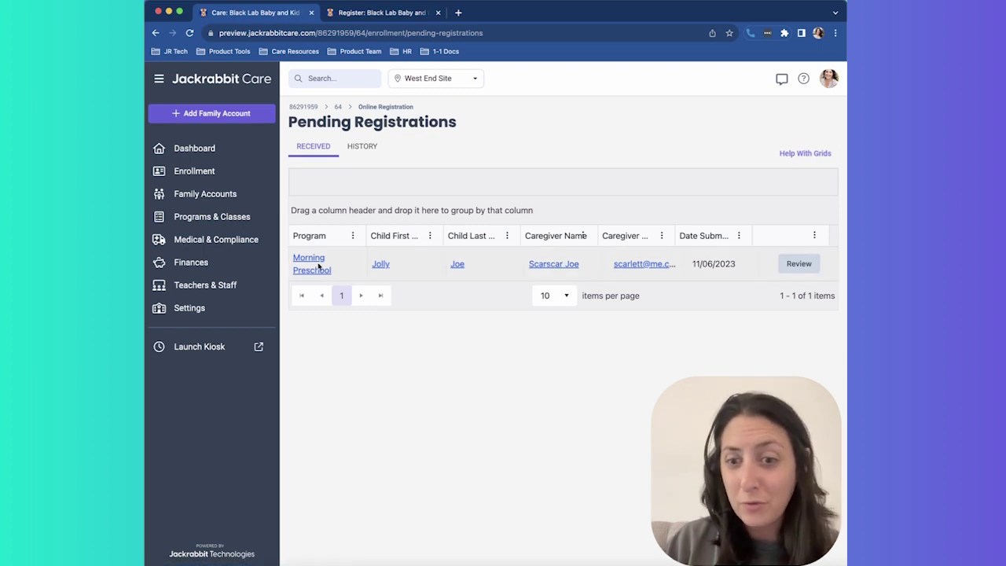
- Review the child's pending registration and choose Actions > Add to Waitlist
{"action": "left_click", "coordinate": [799, 263]}
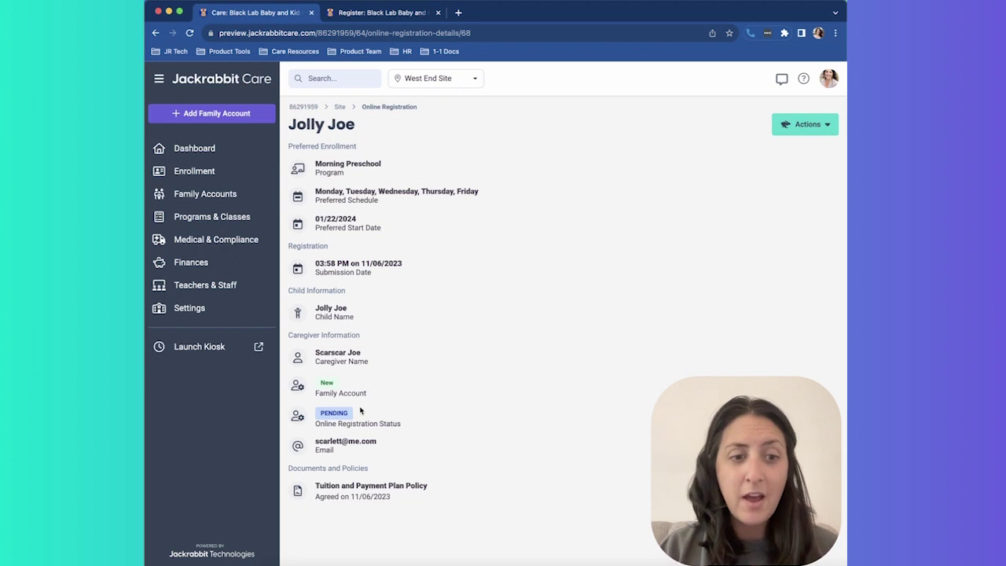
{"action": "left_click_drag", "start_coordinate": [365, 393], "coordinate": [311, 392]}
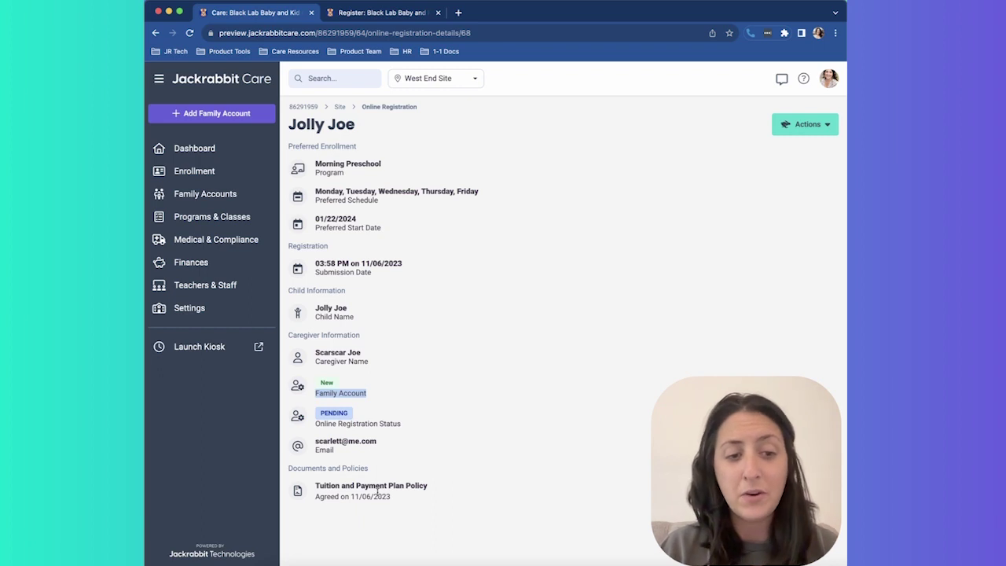
{"action": "left_click", "coordinate": [791, 128]}
{"action": "left_click", "coordinate": [783, 174]}
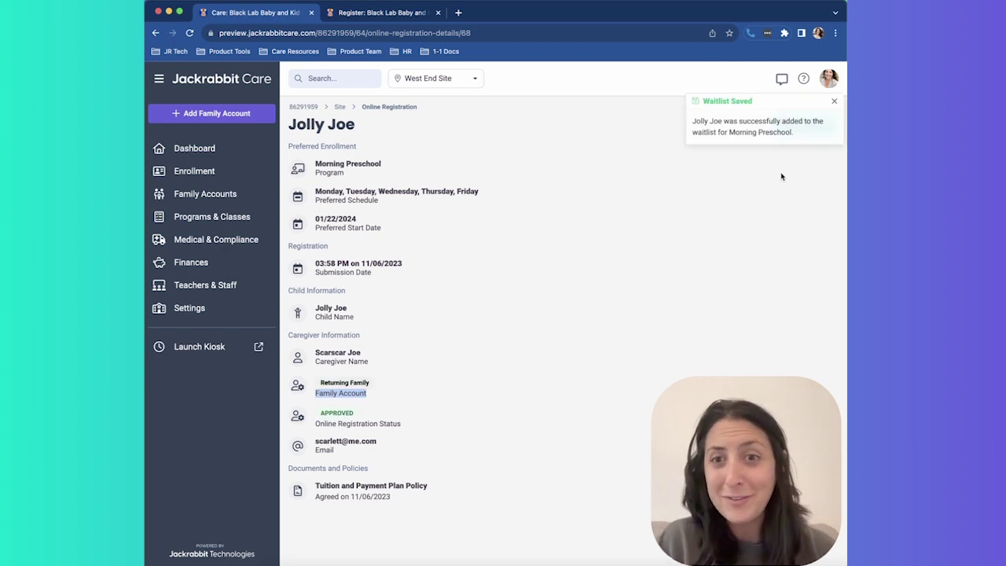
- From Manage Waitlists, open the Morning Preschool waitlist and click Enroll on the child's row
{"action": "left_click", "coordinate": [254, 182]}
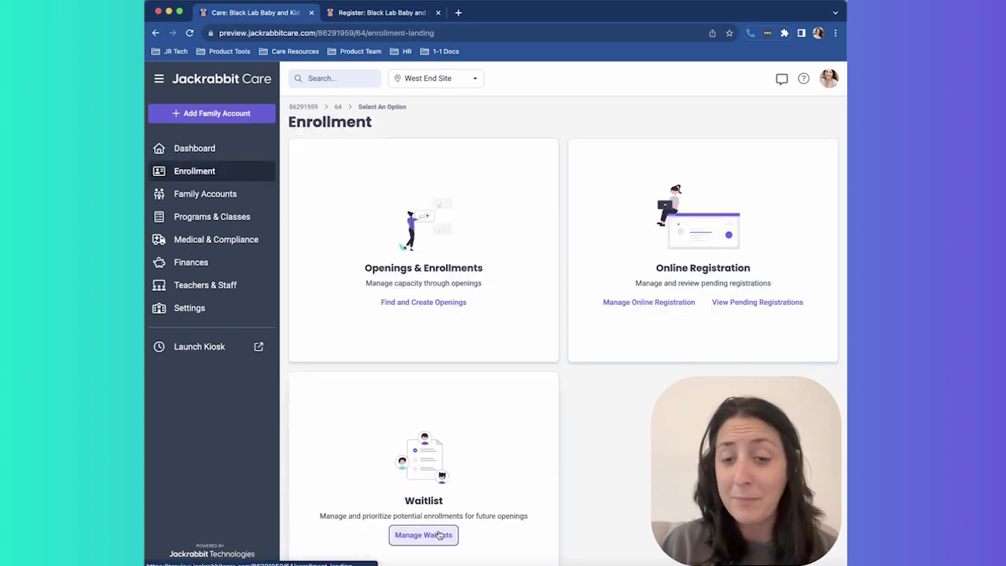
{"action": "left_click", "coordinate": [424, 534]}
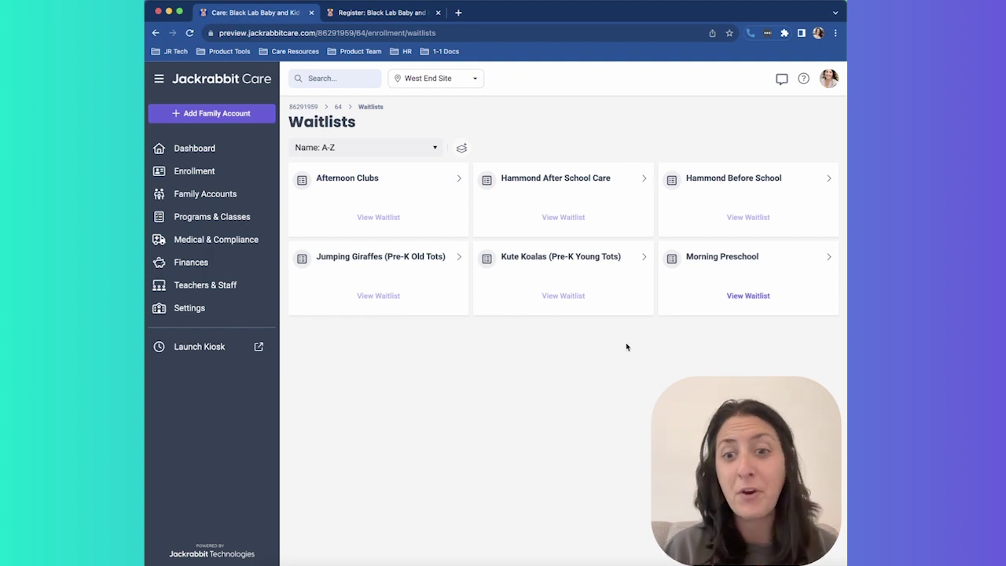
{"action": "left_click", "coordinate": [747, 296]}
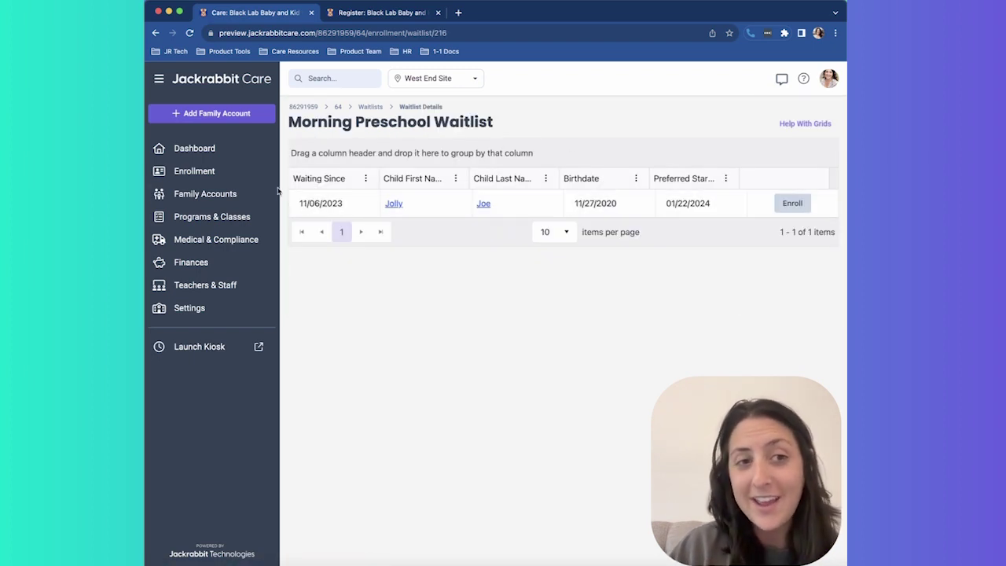
{"action": "left_click", "coordinate": [793, 203]}
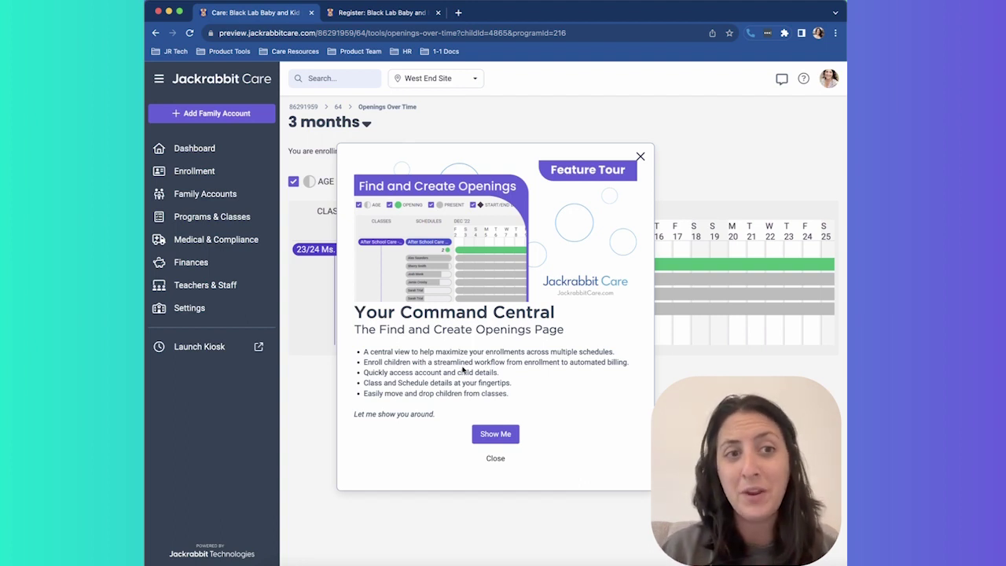
- Enroll the child in the 1H Schedule opening starting Jan 22, 2024, declining a tuition fee
{"action": "left_click", "coordinate": [494, 464]}
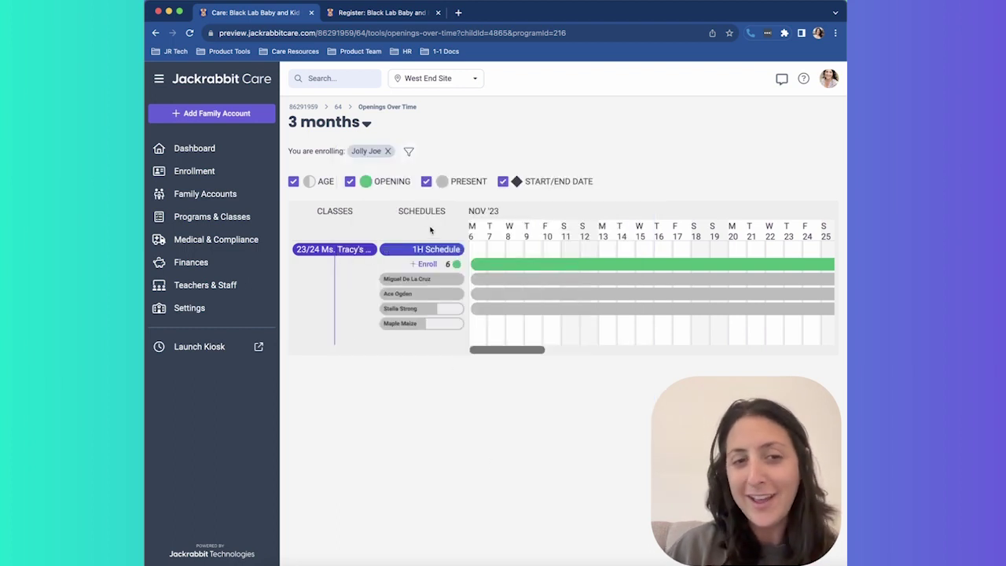
{"action": "left_click", "coordinate": [424, 271]}
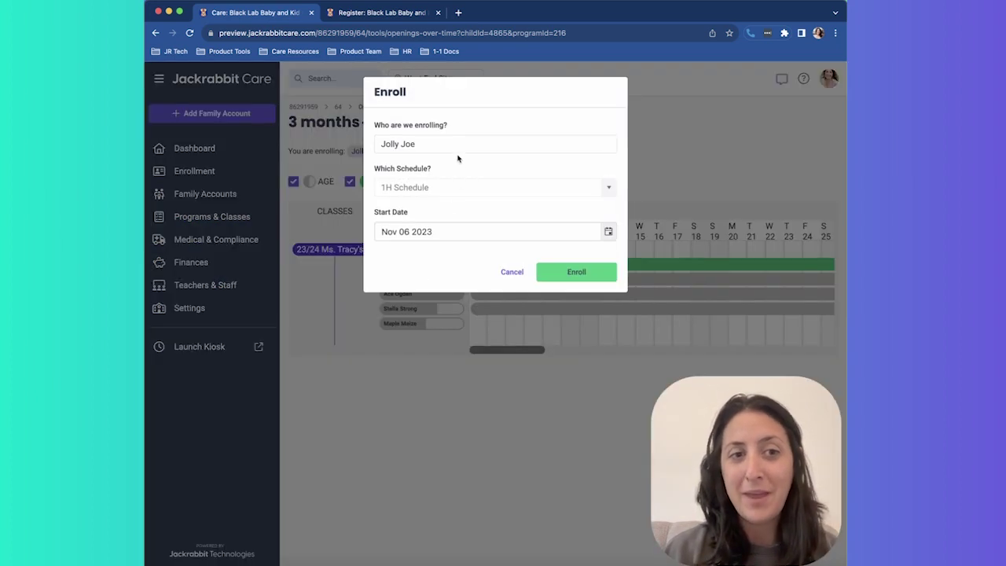
{"action": "left_click", "coordinate": [440, 231]}
{"action": "left_click", "coordinate": [509, 262]}
{"action": "left_click", "coordinate": [510, 263]}
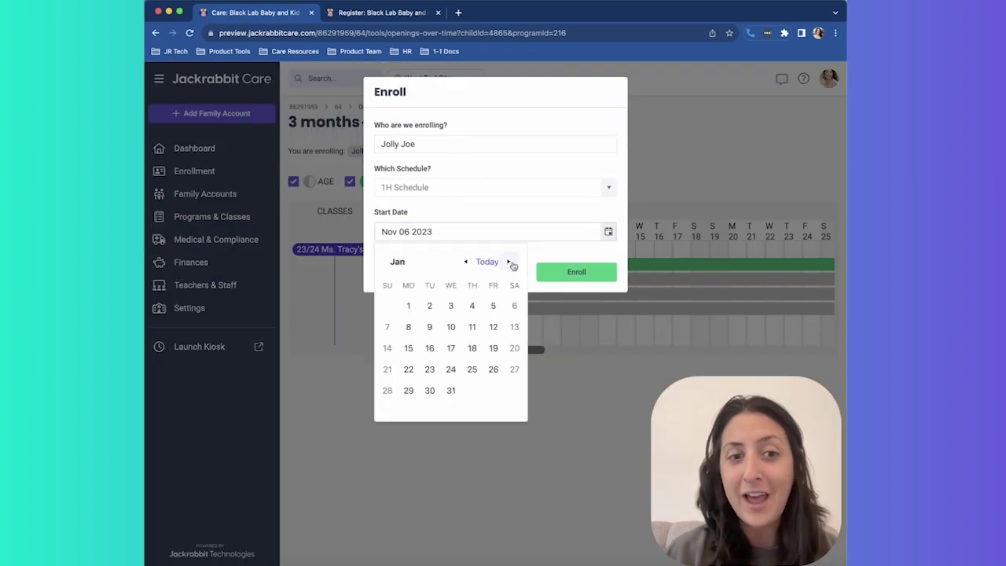
{"action": "left_click", "coordinate": [409, 371]}
{"action": "left_click", "coordinate": [576, 272]}
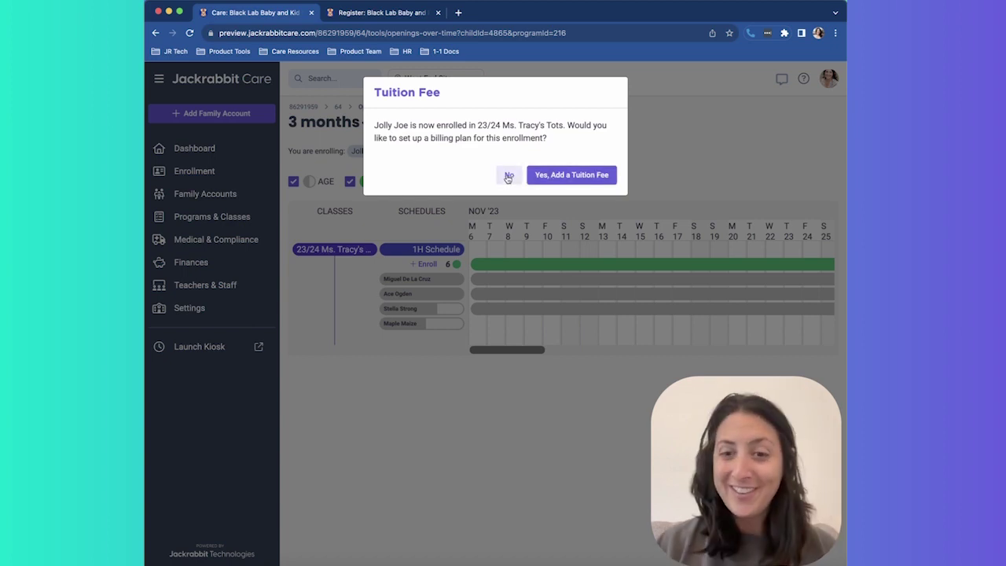
{"action": "left_click", "coordinate": [508, 176]}
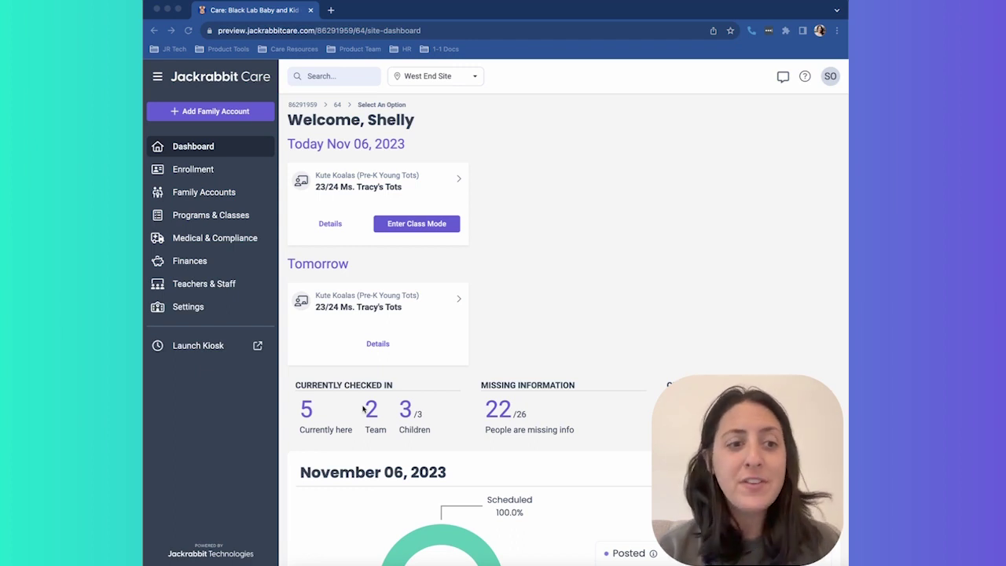
- Open the Medical & Compliance page with its Allergy Management and Documents areas
{"action": "left_click", "coordinate": [228, 240]}
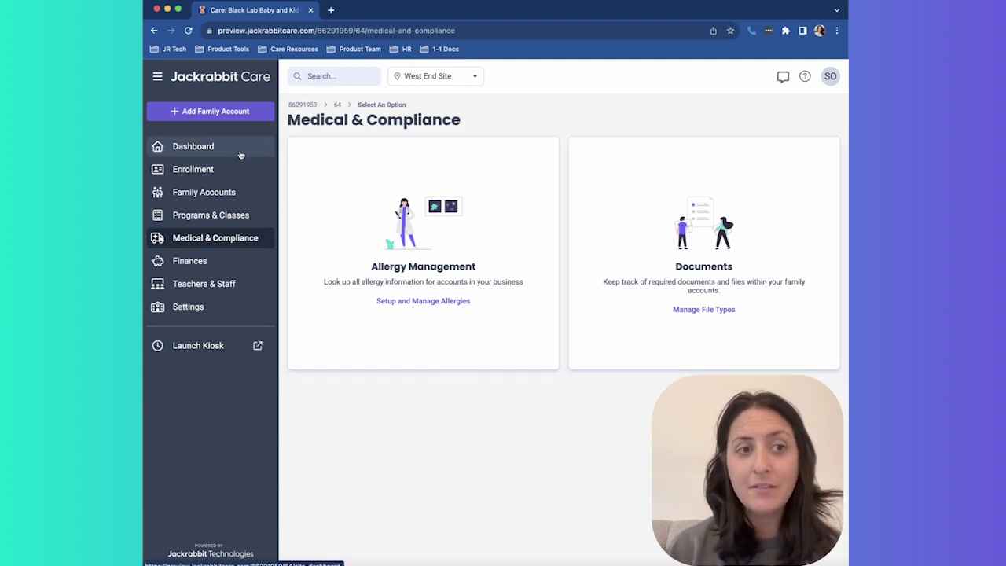
- Search for the child and review the Low-severity Peanuts allergy details on their Health page
{"action": "left_click", "coordinate": [323, 83]}
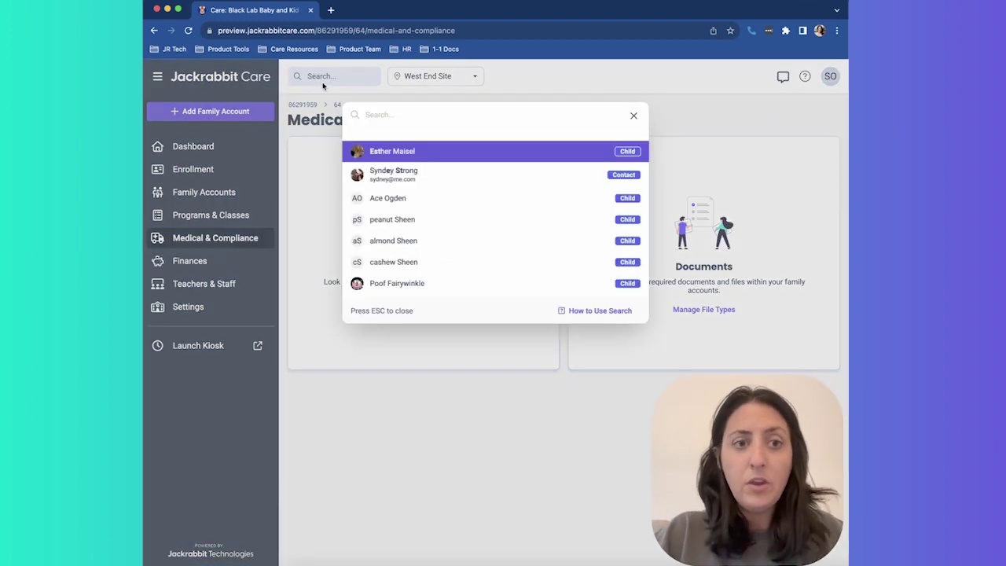
{"action": "type", "text": "stell"}
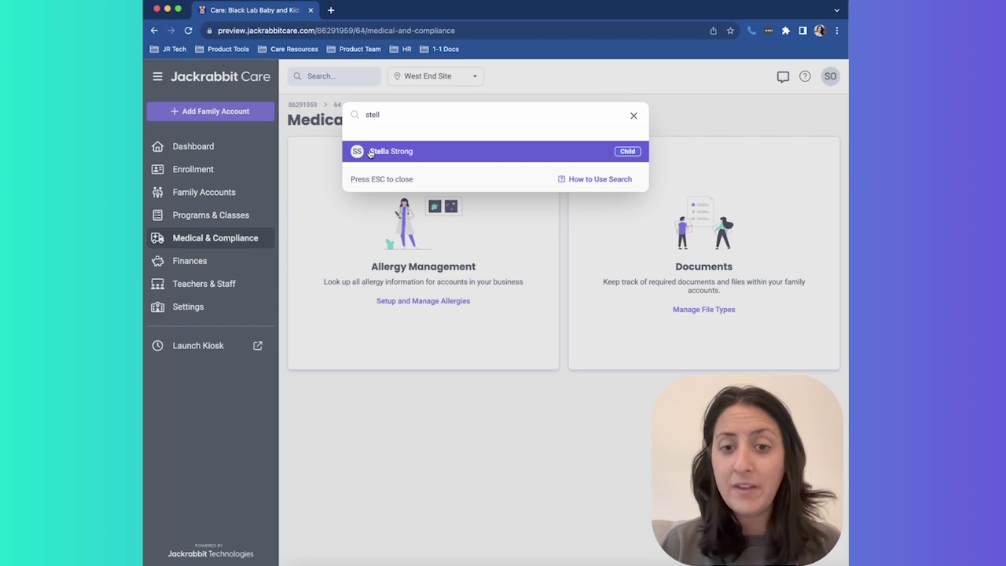
{"action": "left_click", "coordinate": [370, 152]}
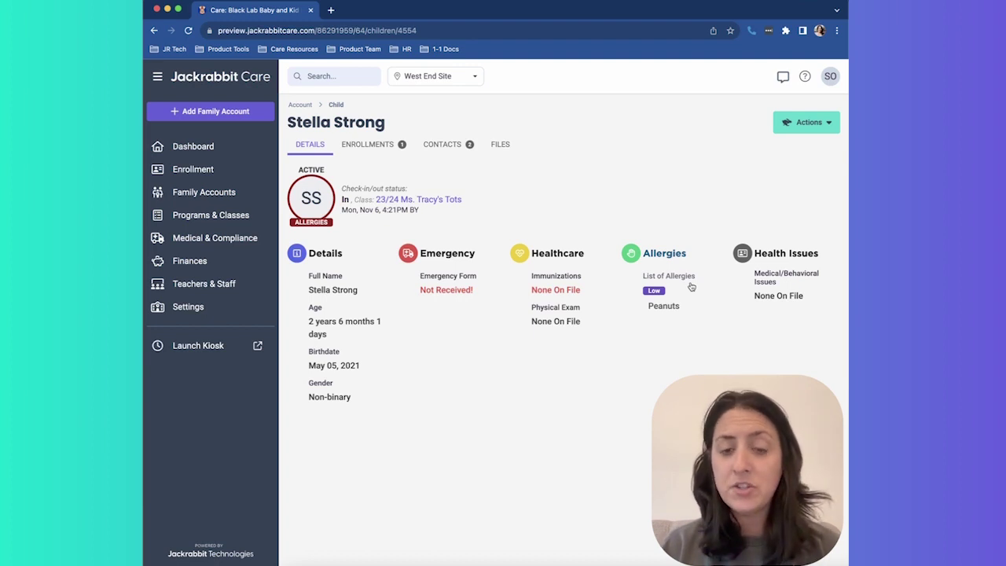
{"action": "left_click", "coordinate": [666, 307]}
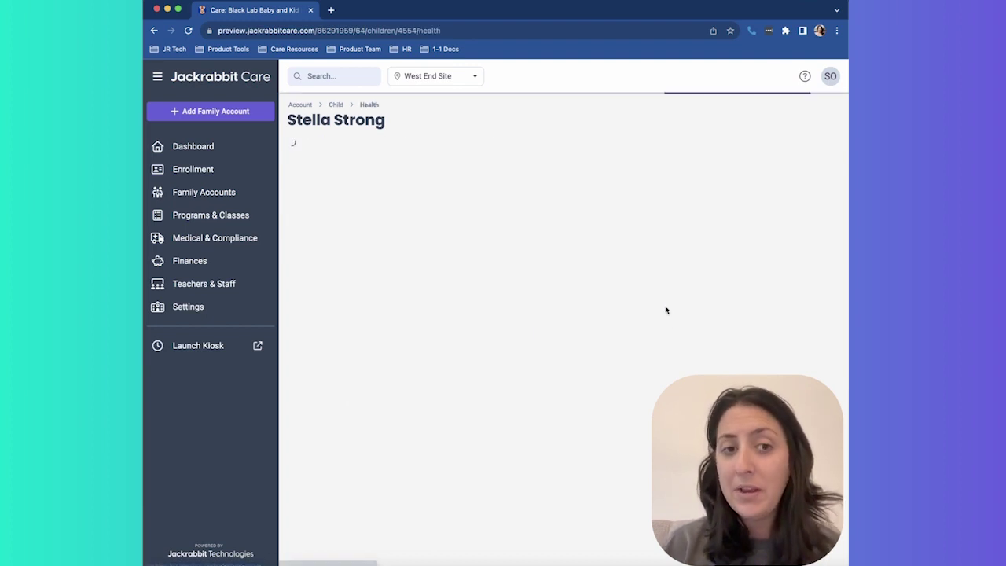
{"action": "left_click", "coordinate": [805, 188]}
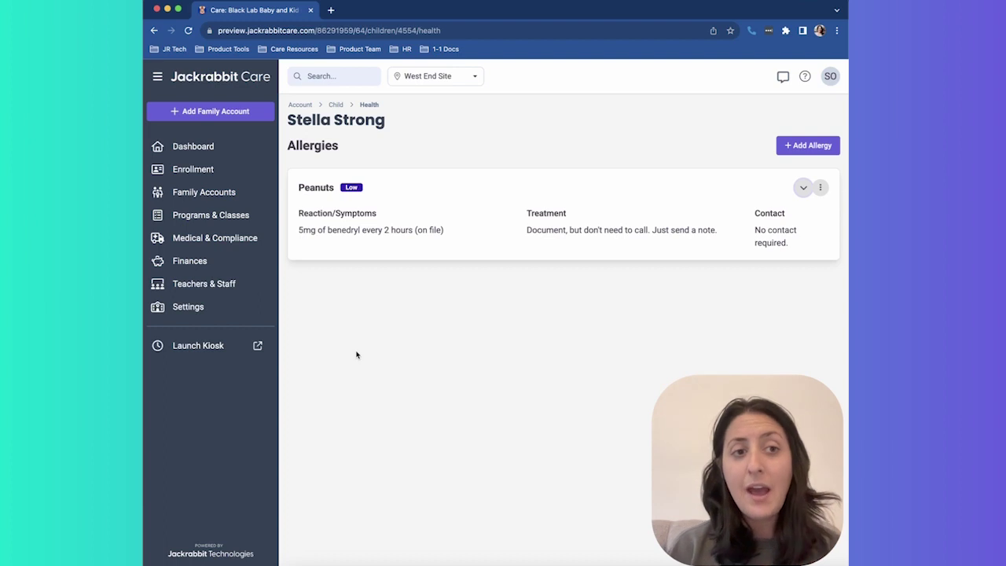
{"action": "left_click", "coordinate": [232, 154]}
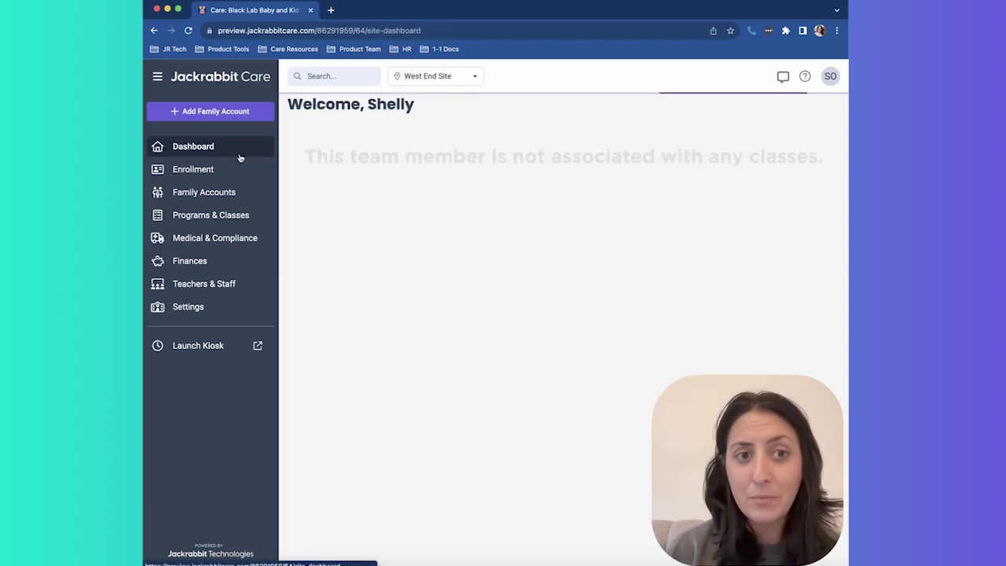
- View the Ms. Tracy's Tots roster, a checked-in child's profile, then Medical & Compliance
{"action": "left_click", "coordinate": [407, 228]}
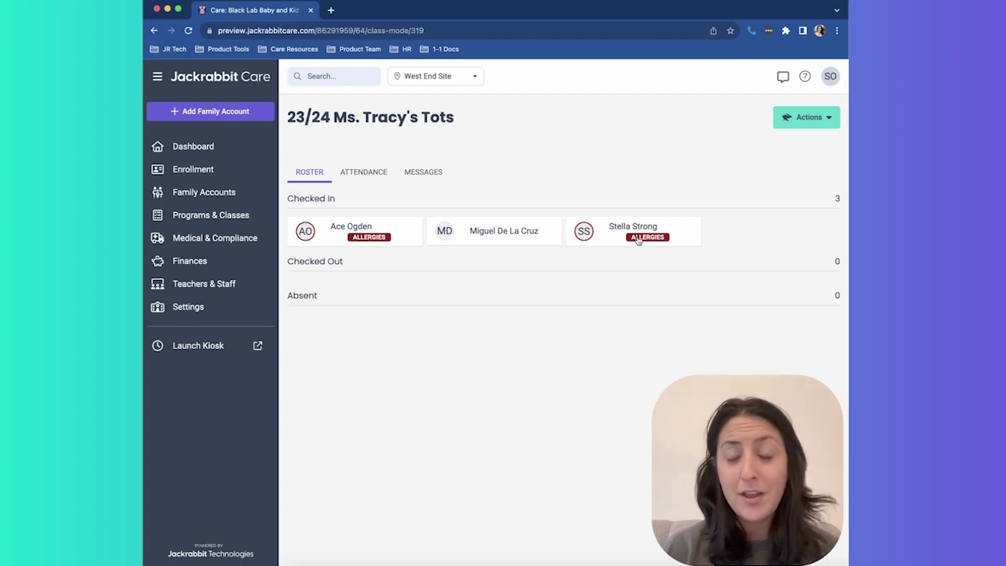
{"action": "left_click", "coordinate": [627, 226]}
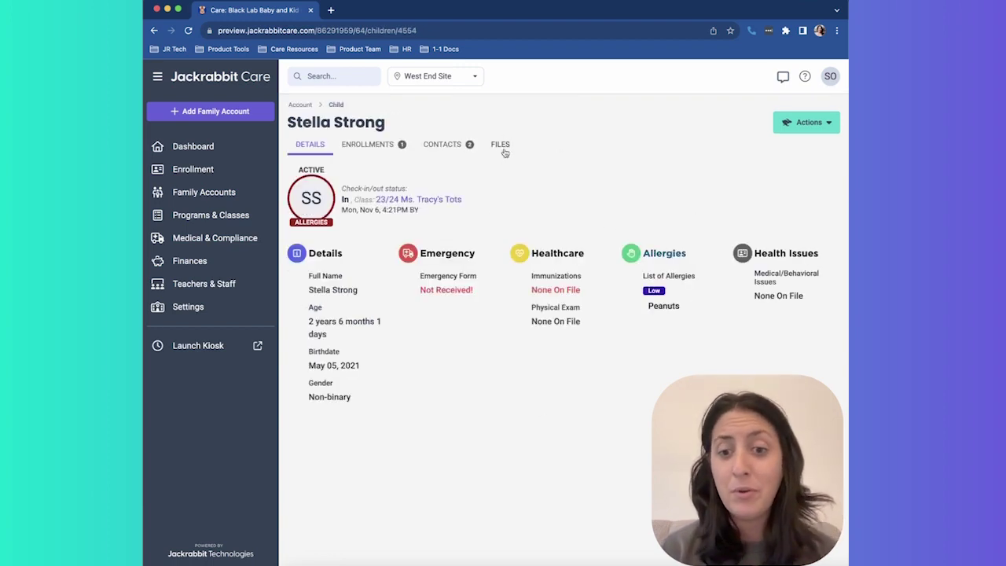
{"action": "left_click", "coordinate": [246, 238]}
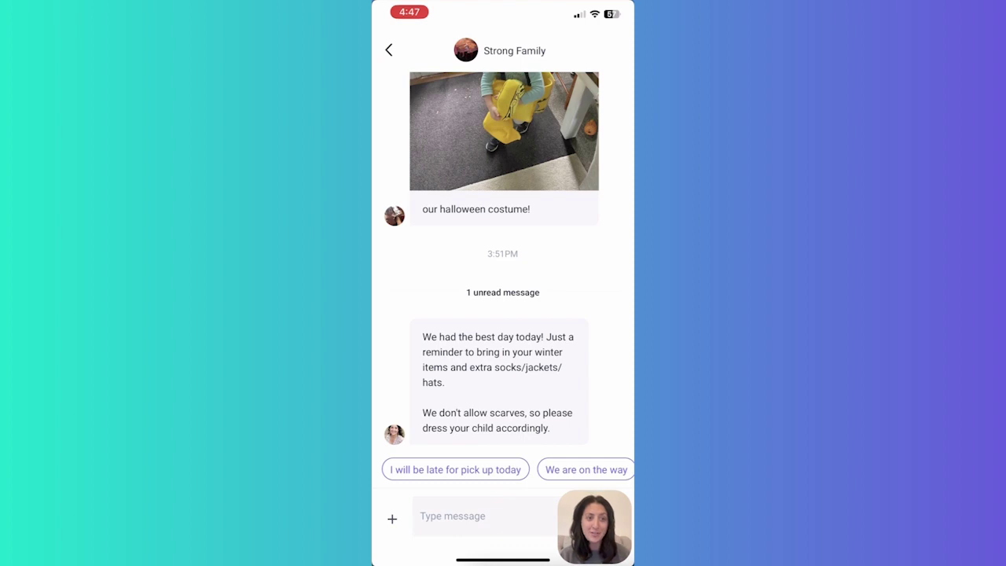
- Check the family's billing balance, the center's contact information and the parent's profile
{"action": "left_click", "coordinate": [553, 525]}
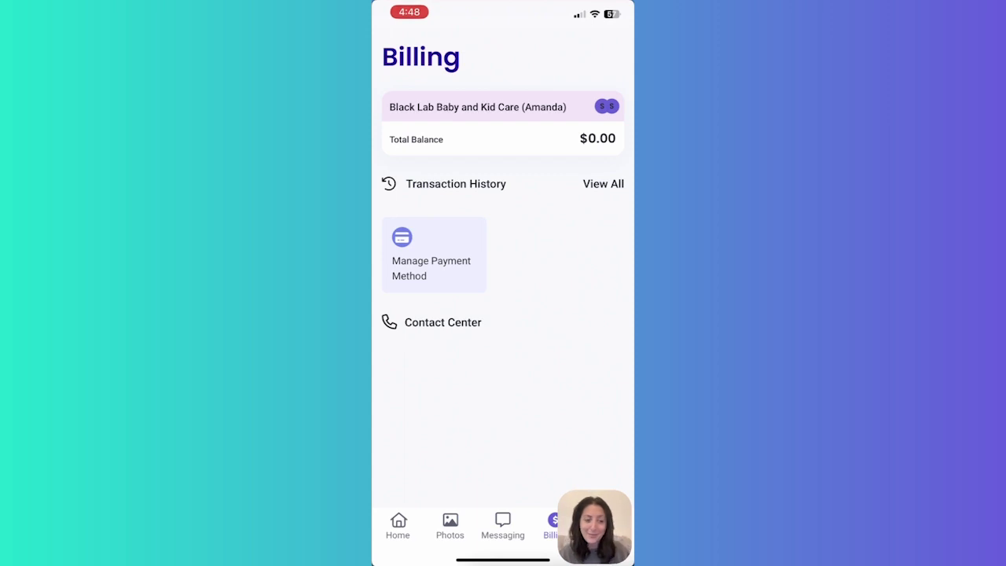
{"action": "left_click", "coordinate": [605, 525]}
{"action": "scroll", "coordinate": [503, 315], "scroll_direction": "down", "scroll_amount": 3}
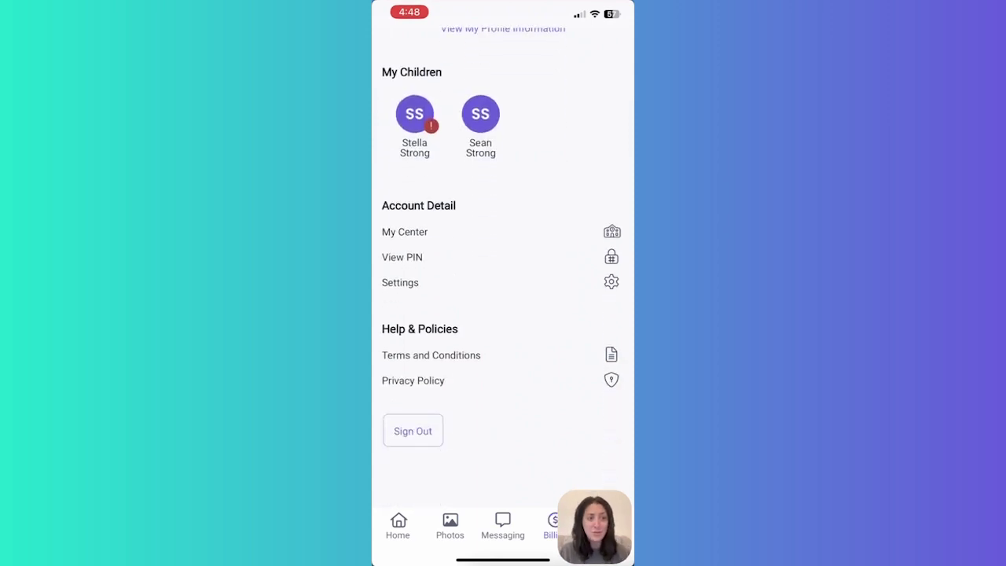
{"action": "left_click", "coordinate": [405, 279]}
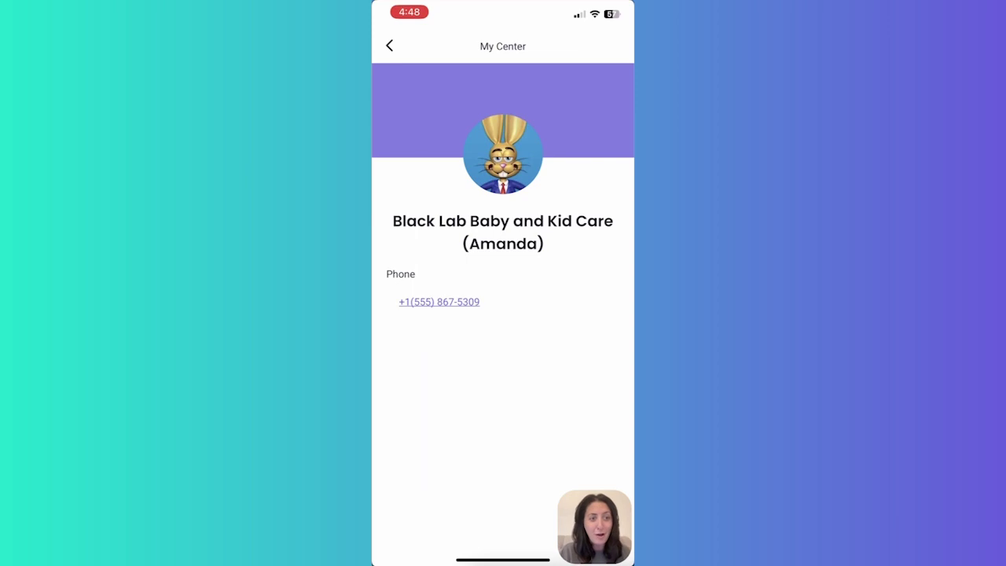
{"action": "left_click", "coordinate": [389, 45]}
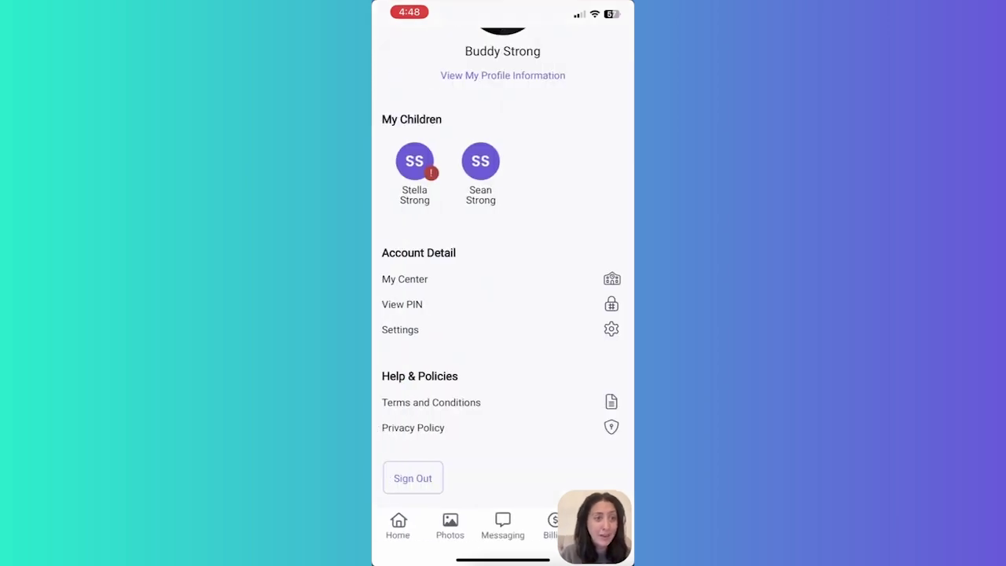
{"action": "scroll", "coordinate": [503, 314], "scroll_direction": "up", "scroll_amount": 3}
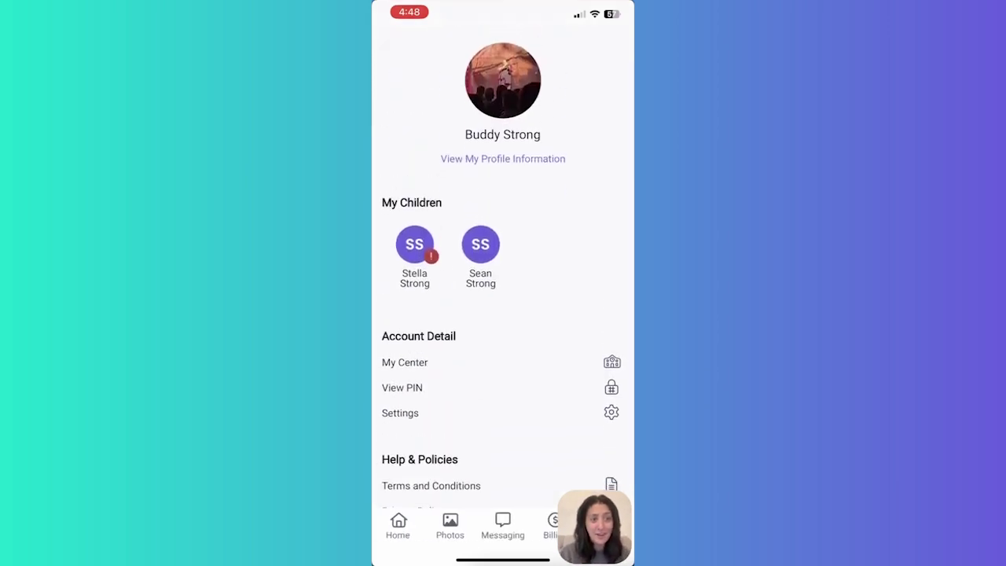
{"action": "left_click", "coordinate": [503, 157]}
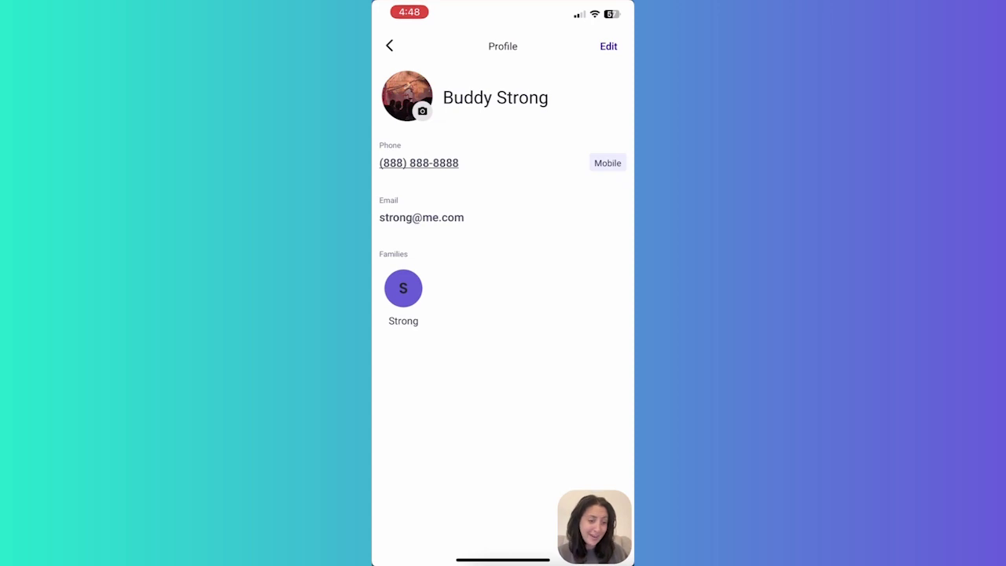
{"action": "left_click", "coordinate": [390, 46]}
- Open the child's details and review their allergy list showing Peanuts
{"action": "left_click", "coordinate": [414, 242]}
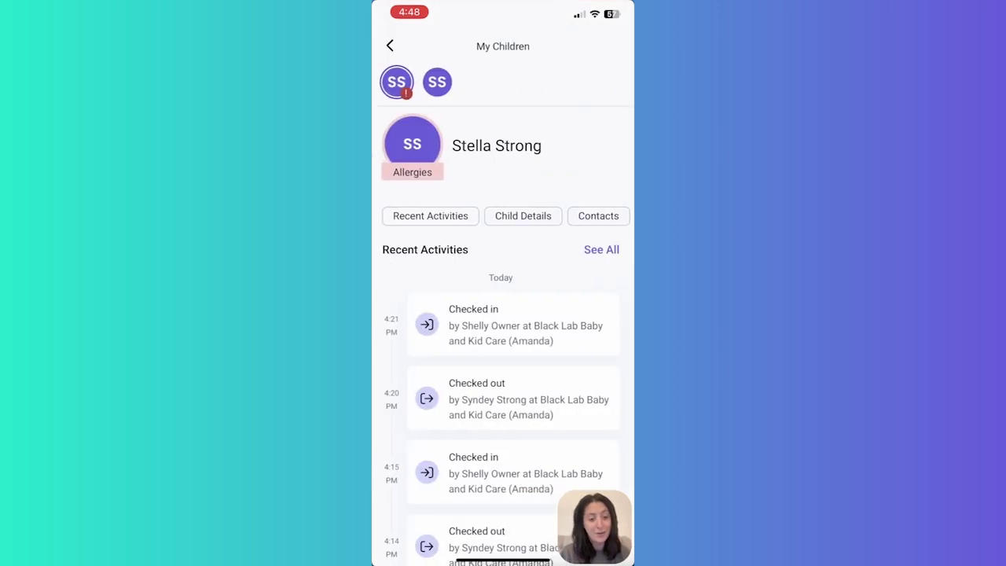
{"action": "scroll", "coordinate": [503, 315], "scroll_direction": "down", "scroll_amount": 5}
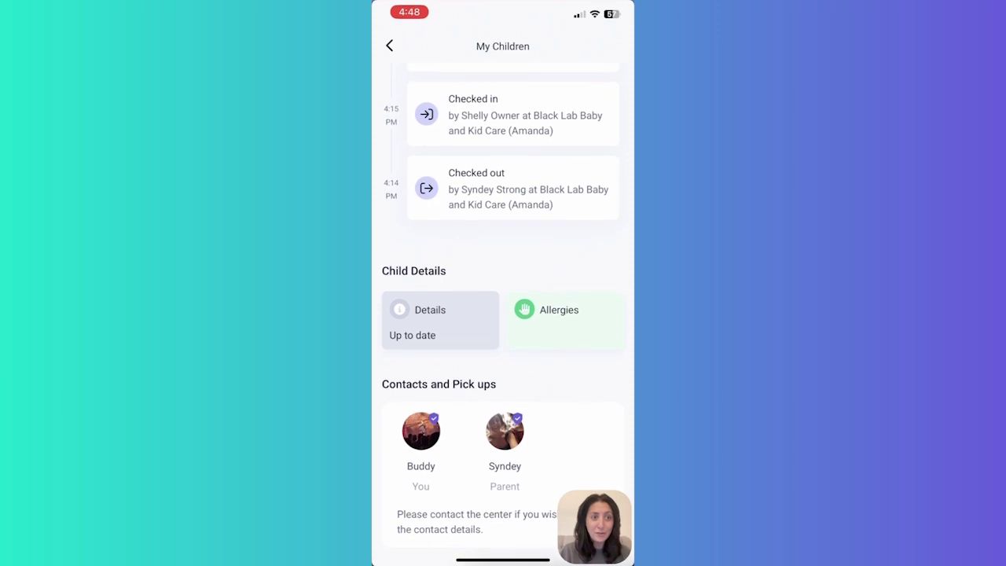
{"action": "left_click", "coordinate": [564, 328]}
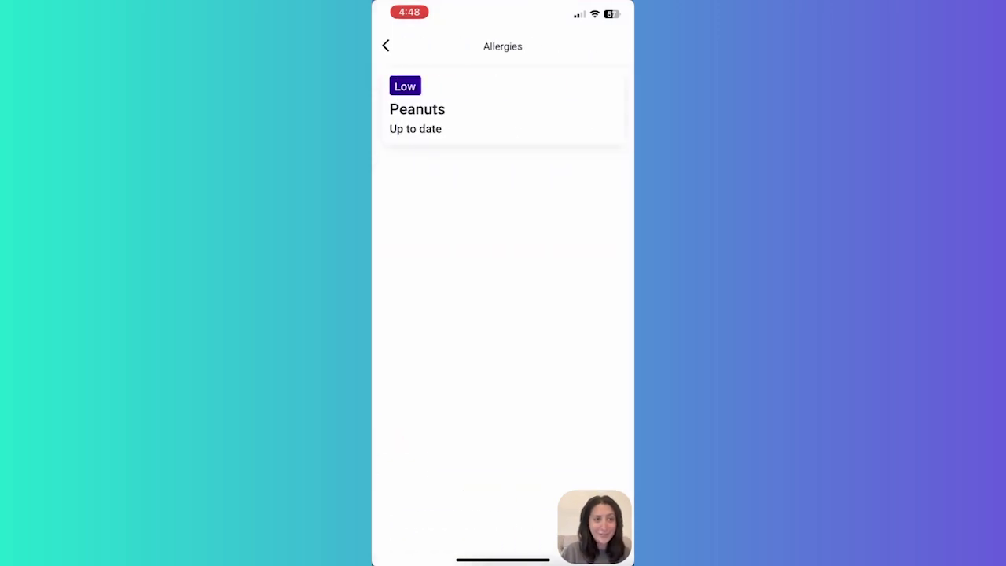
{"action": "left_click", "coordinate": [385, 46]}
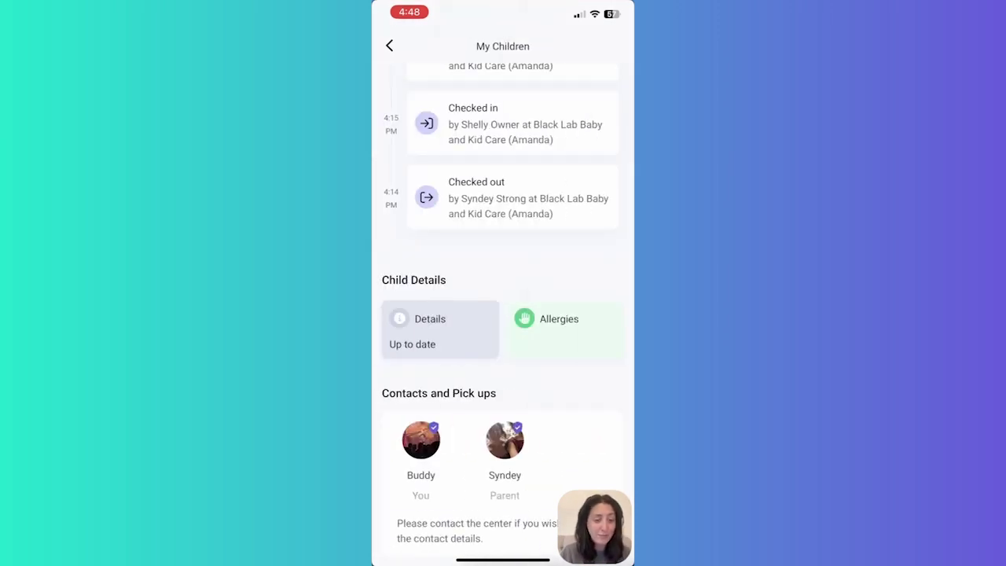
{"action": "scroll", "coordinate": [503, 236], "scroll_direction": "up", "scroll_amount": 2}
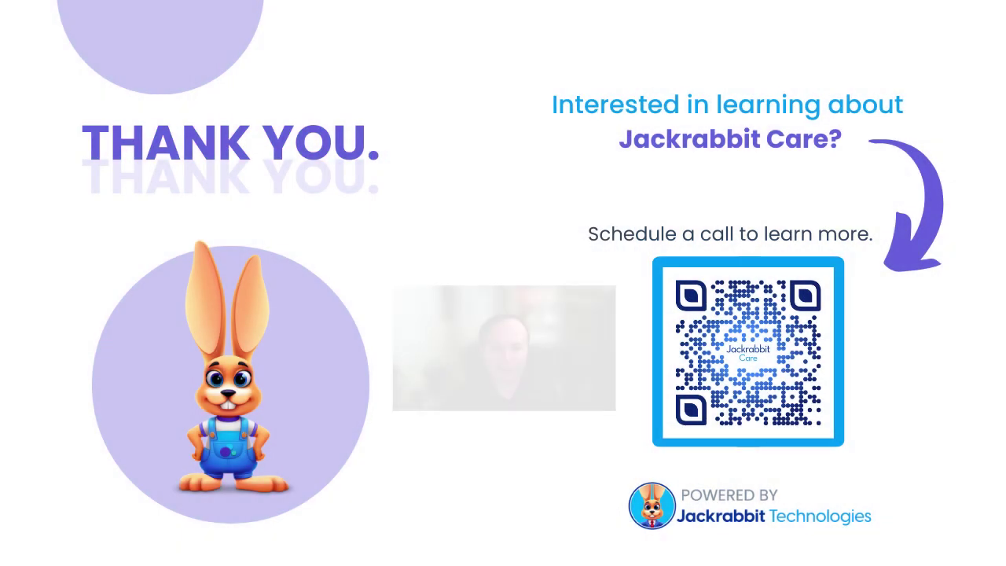